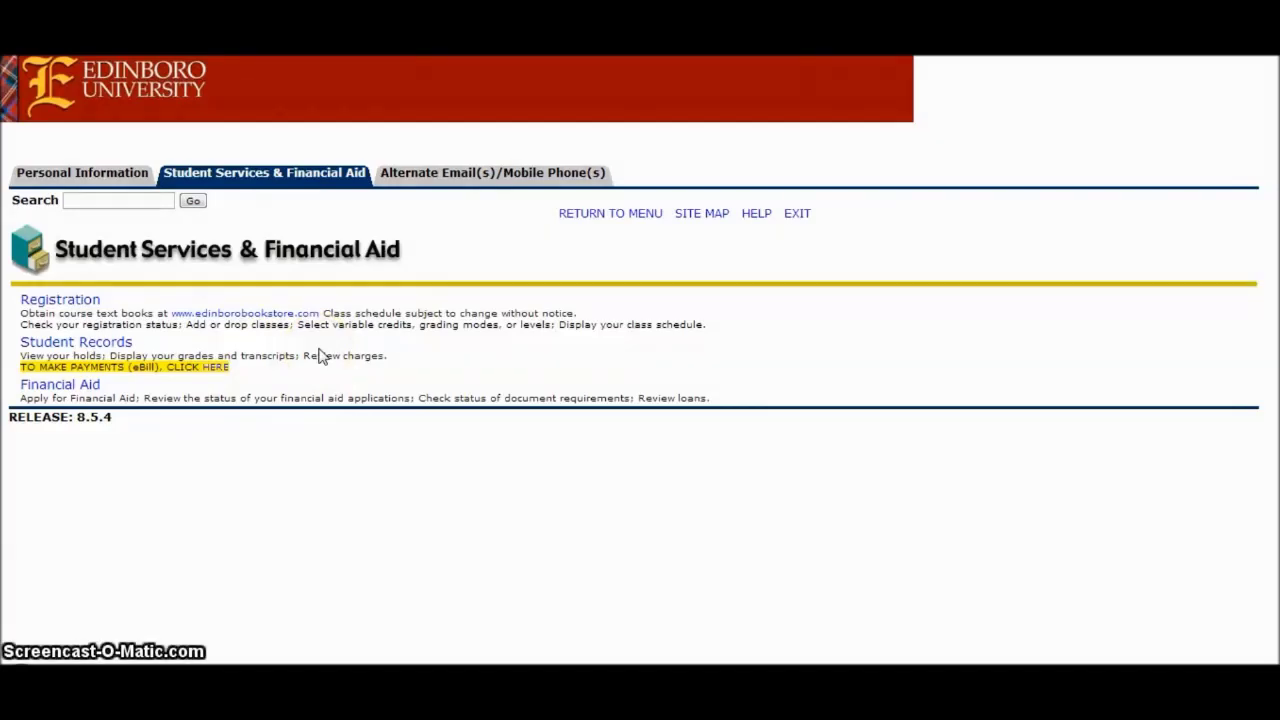
Step: View the Student Records options, and go to the Registration options of Student Services & Financial Aid
click(112, 345)
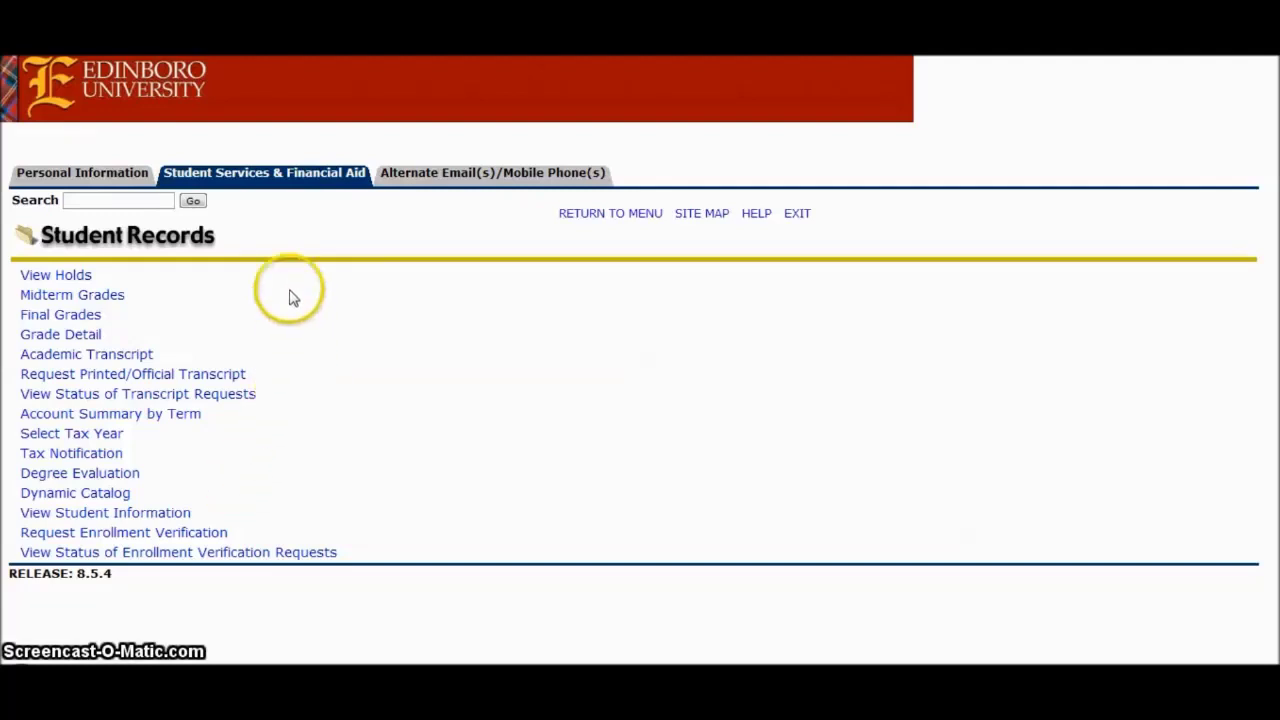
click(265, 178)
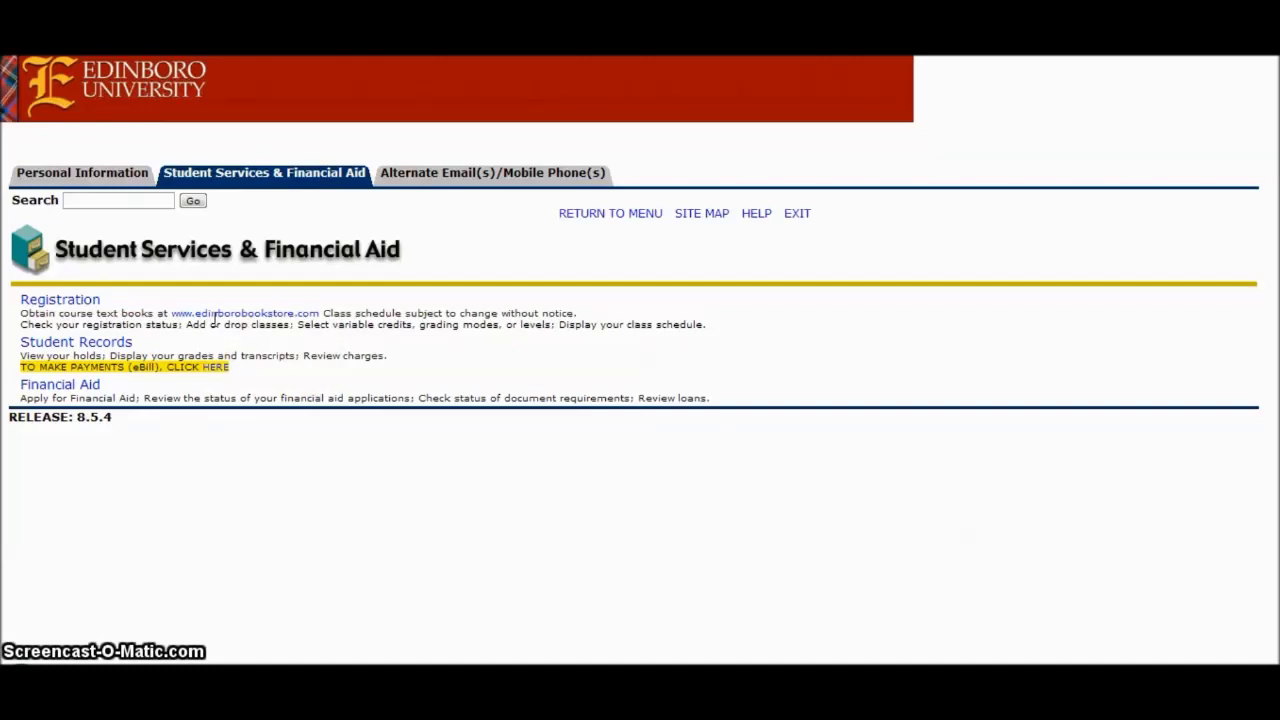
click(70, 300)
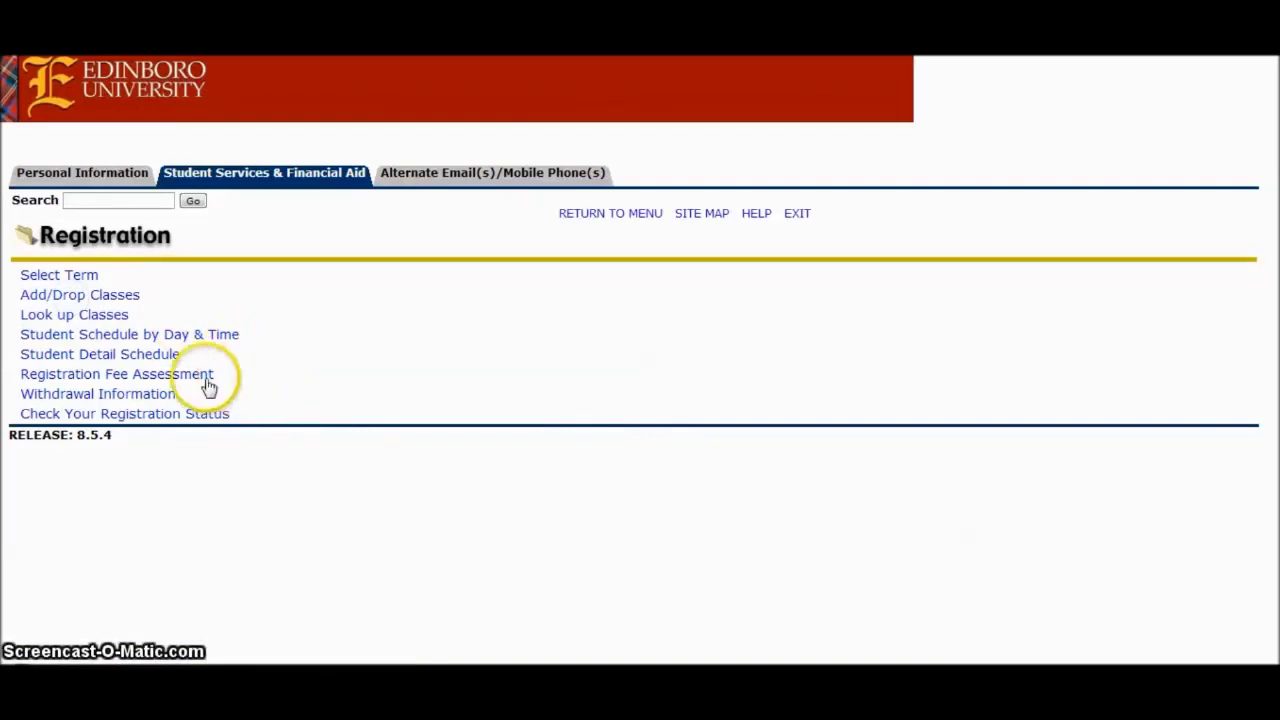
Step: Open the class lookup from the registration options and choose Spring 2014 as the term
click(100, 316)
click(228, 343)
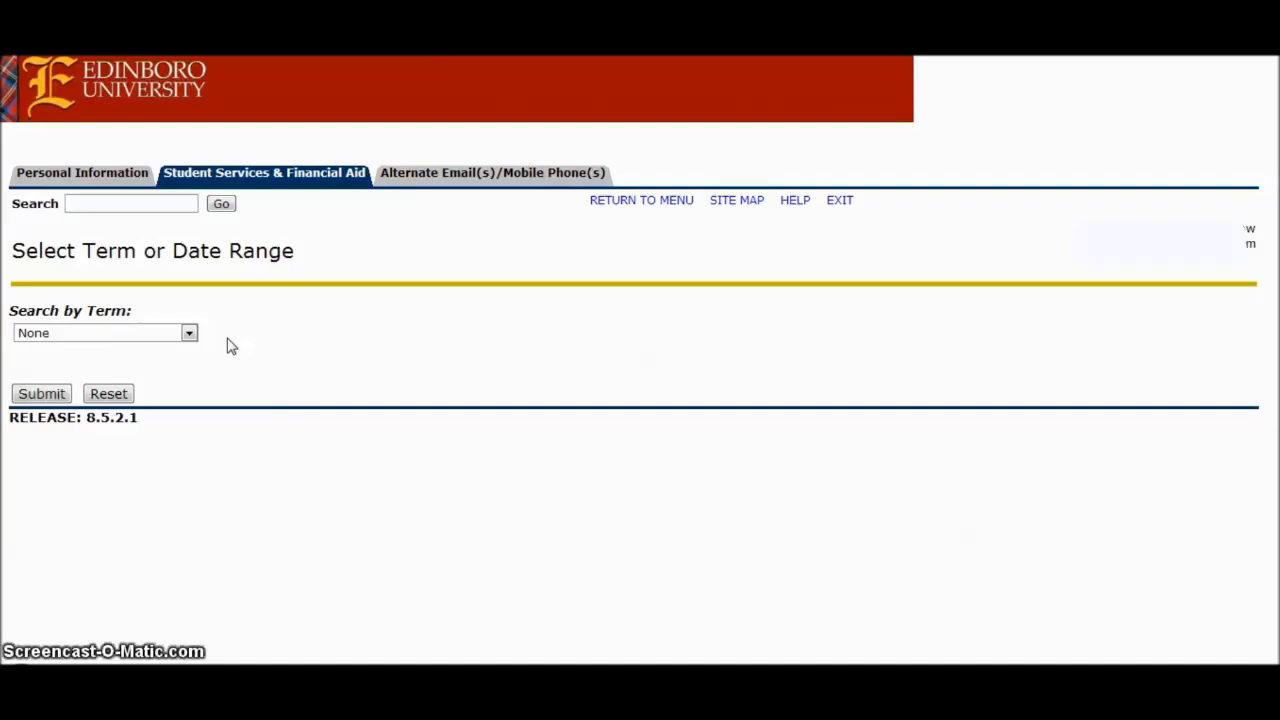
click(189, 332)
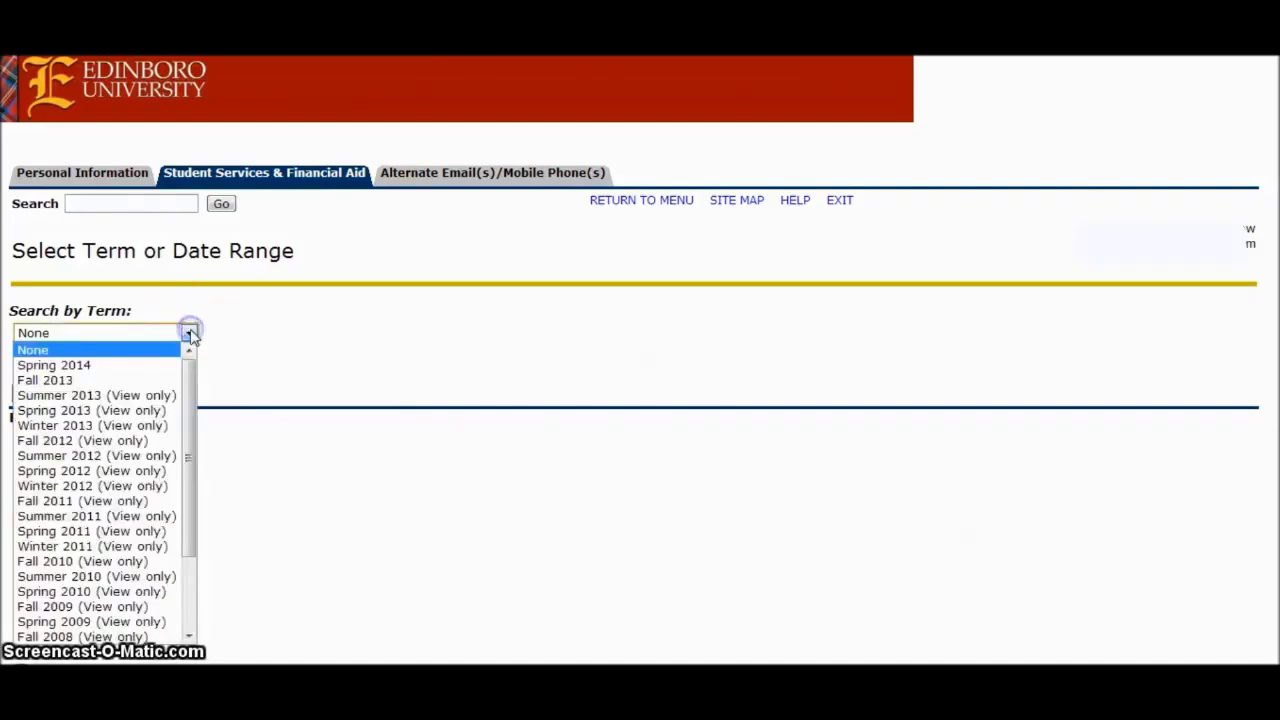
click(156, 365)
click(41, 393)
click(110, 350)
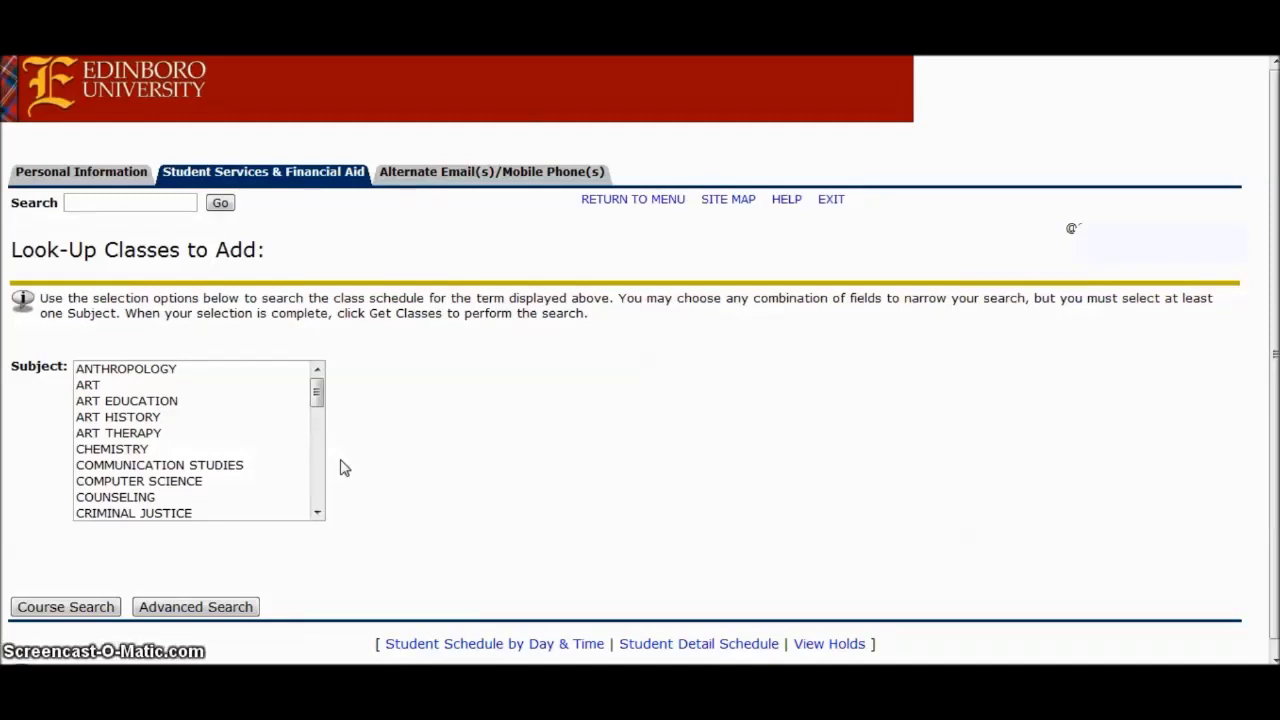
Step: Run a course search for Art History and view the sections of course 207, Non-Western Art History
click(146, 418)
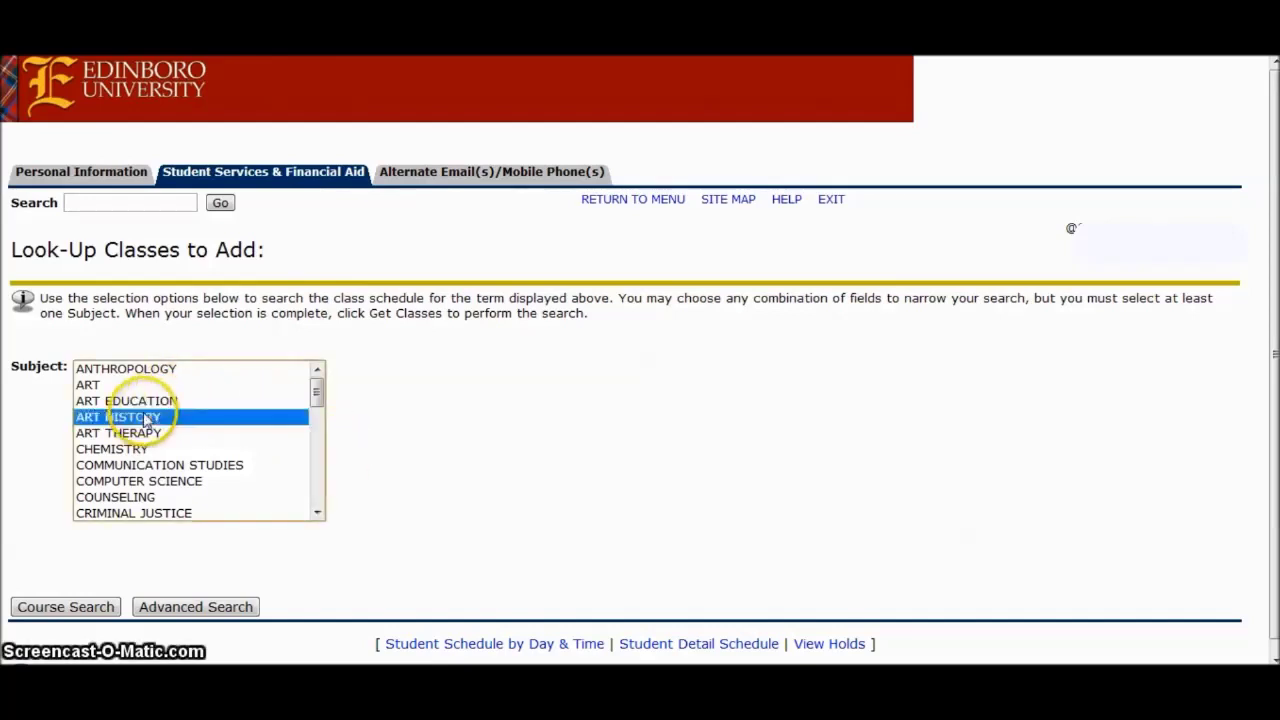
click(100, 607)
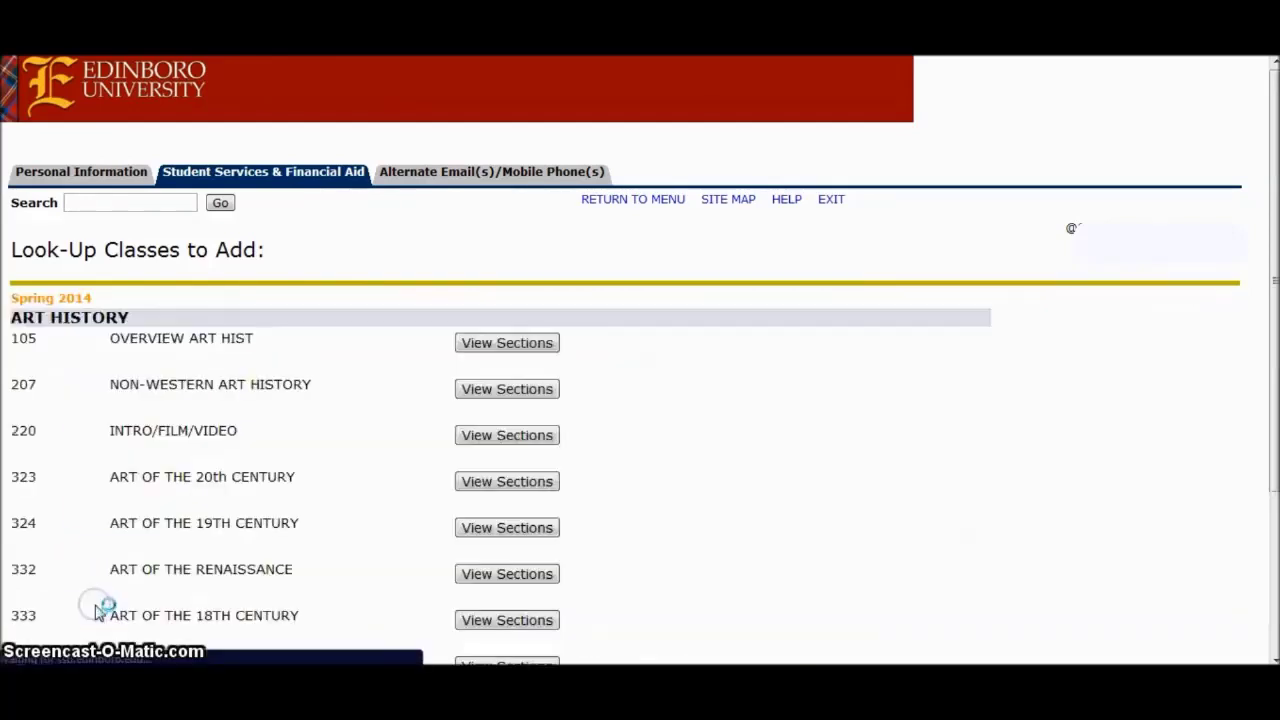
click(400, 400)
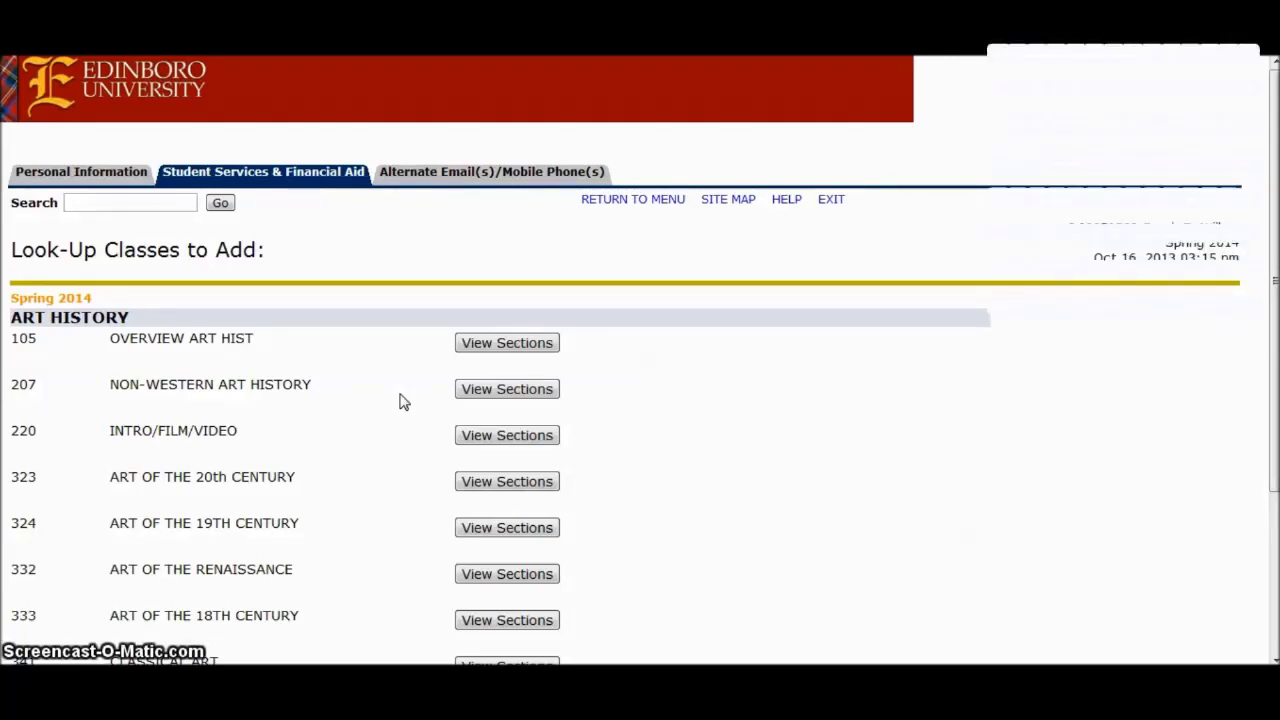
click(478, 395)
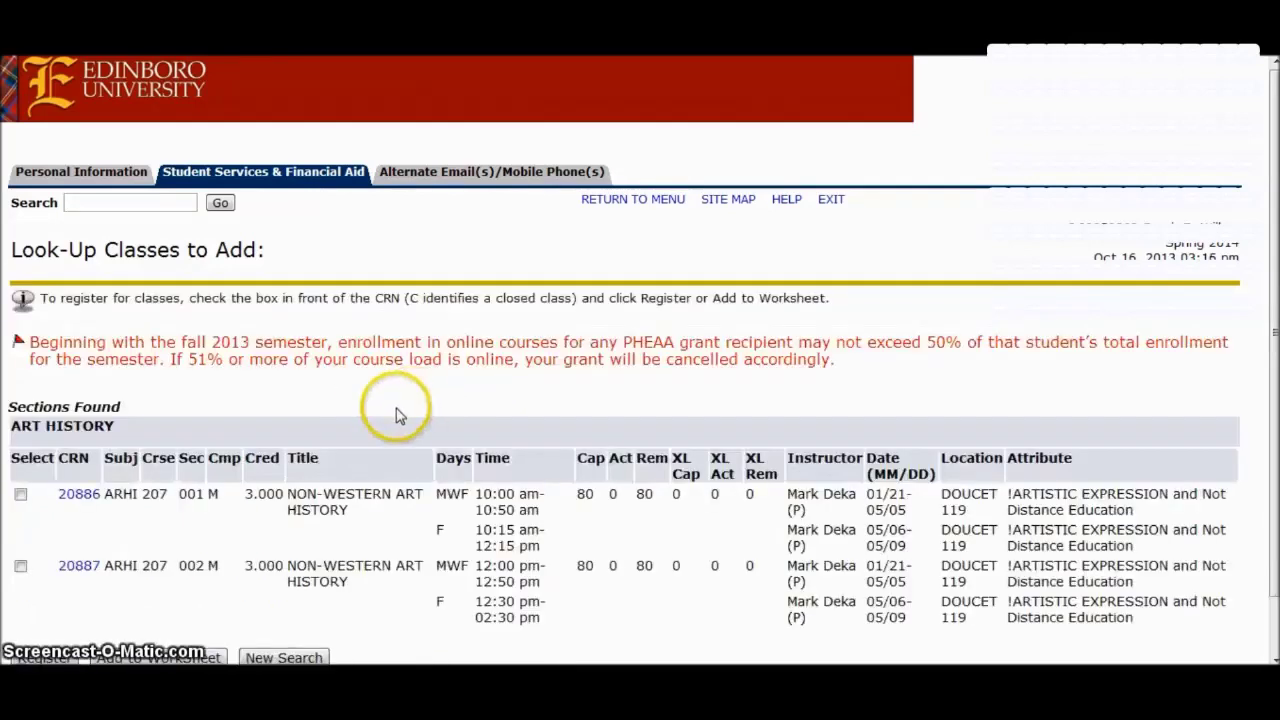
scroll(396, 416, down, 2)
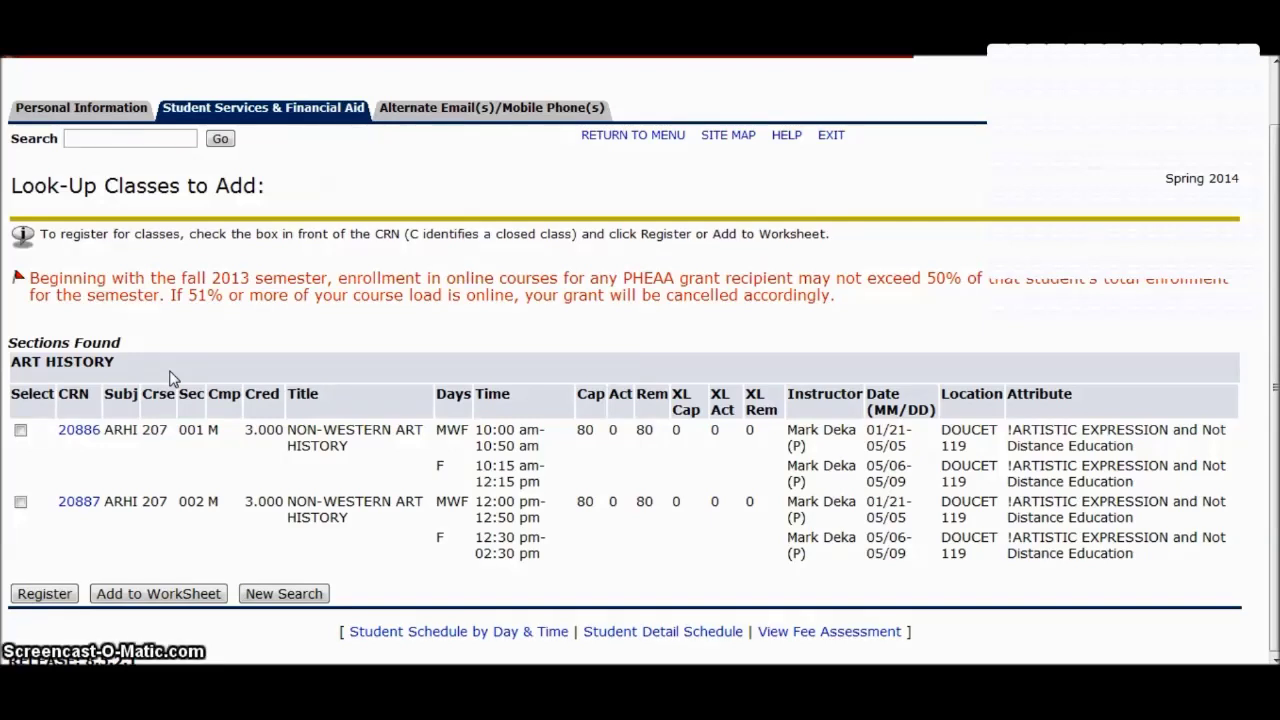
Step: Open the class details of section 20886 and view its catalog entry
click(104, 418)
click(80, 429)
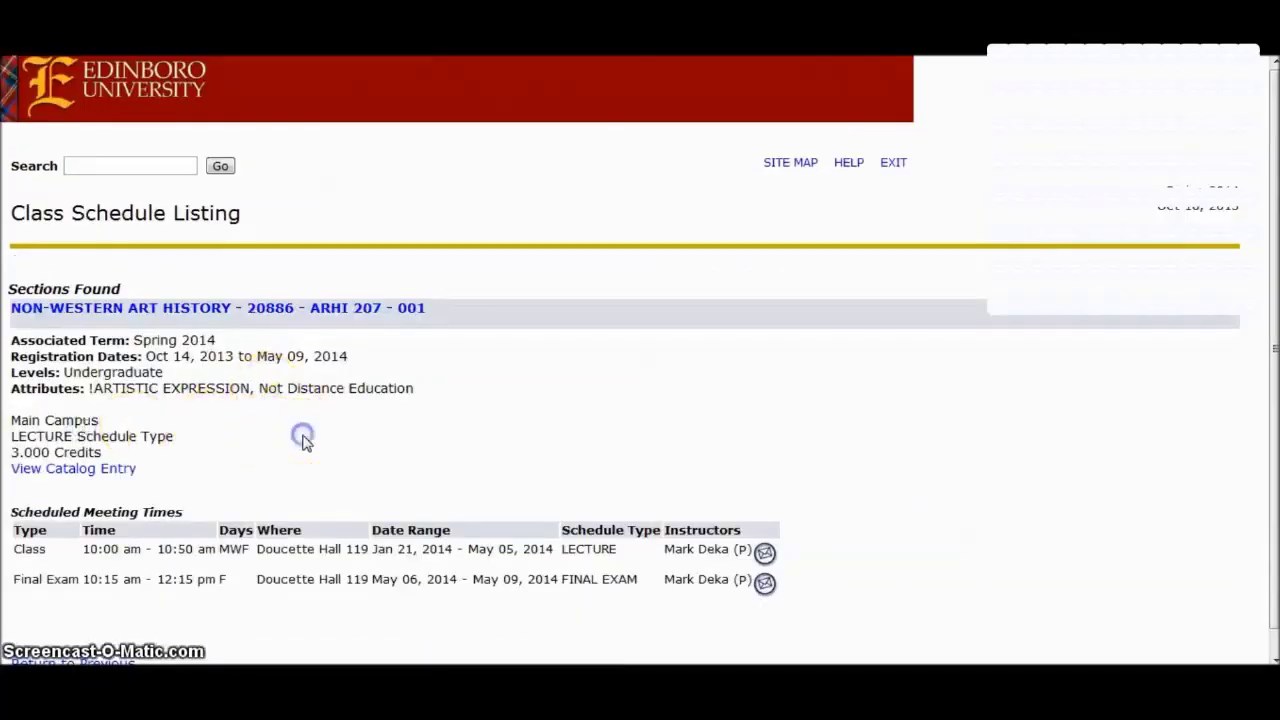
scroll(305, 442, down, 1)
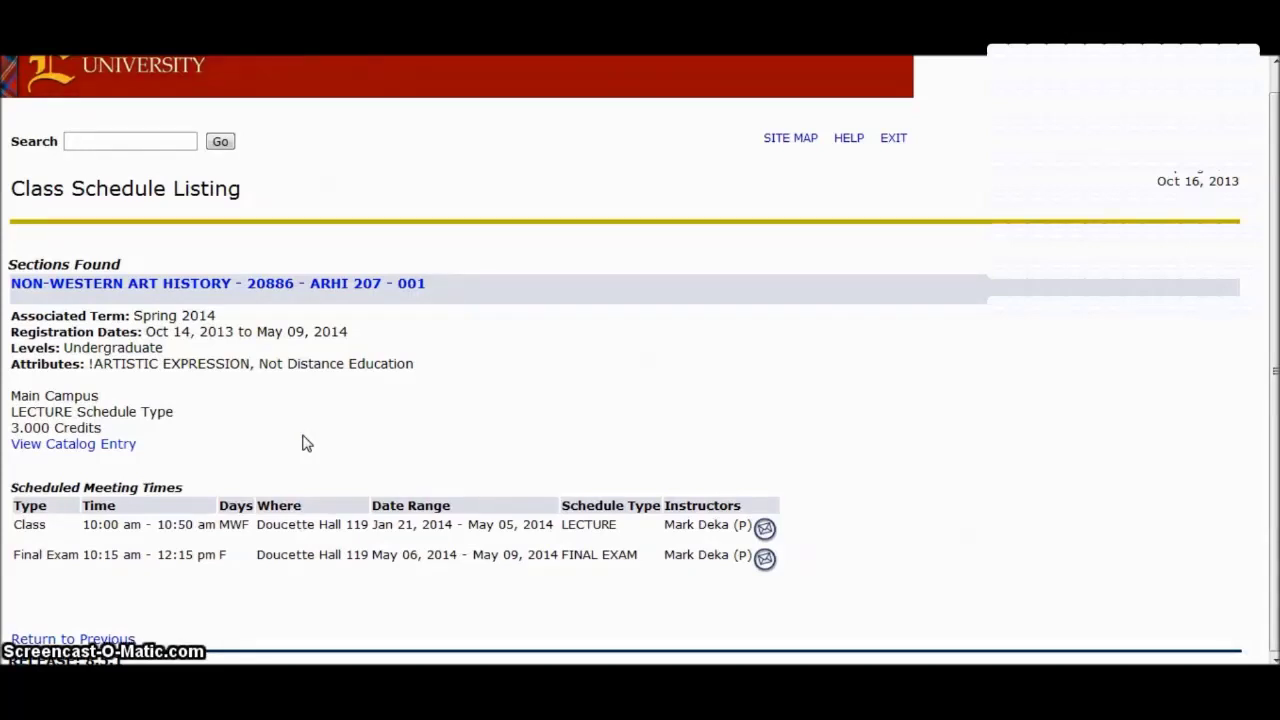
click(116, 446)
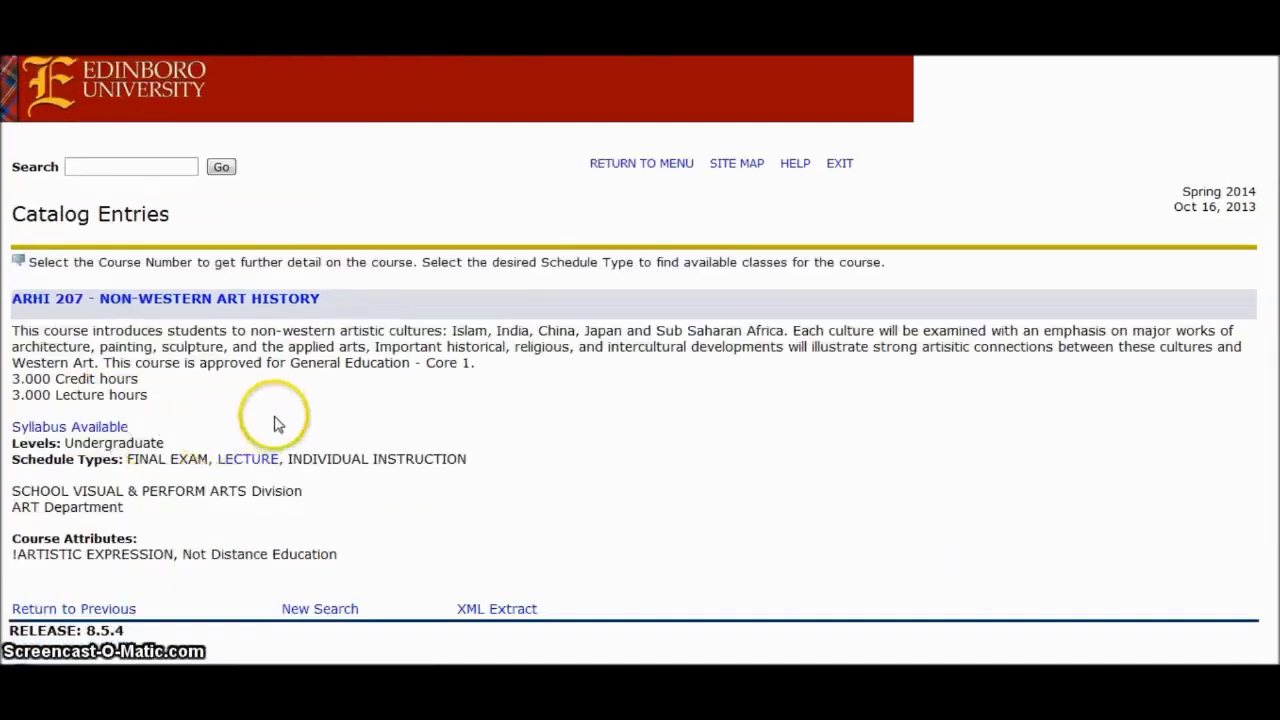
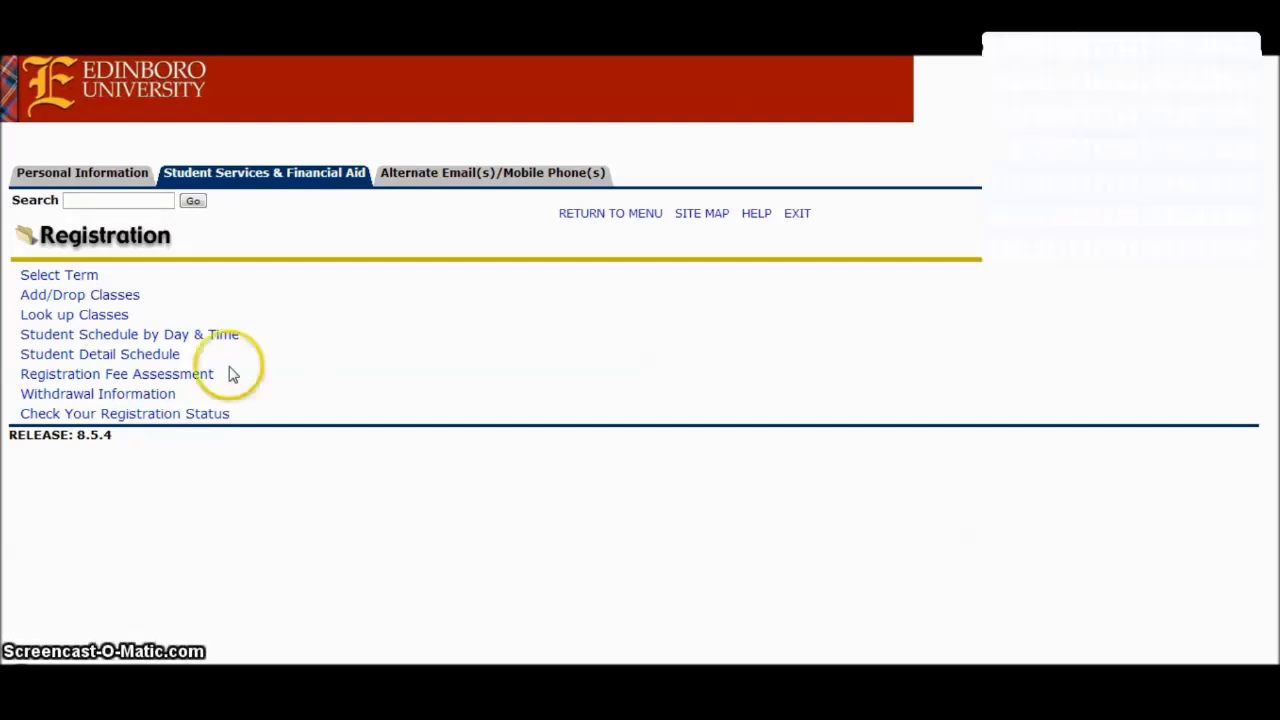
Step: Start a new class lookup for the Spring 2014 term
click(114, 318)
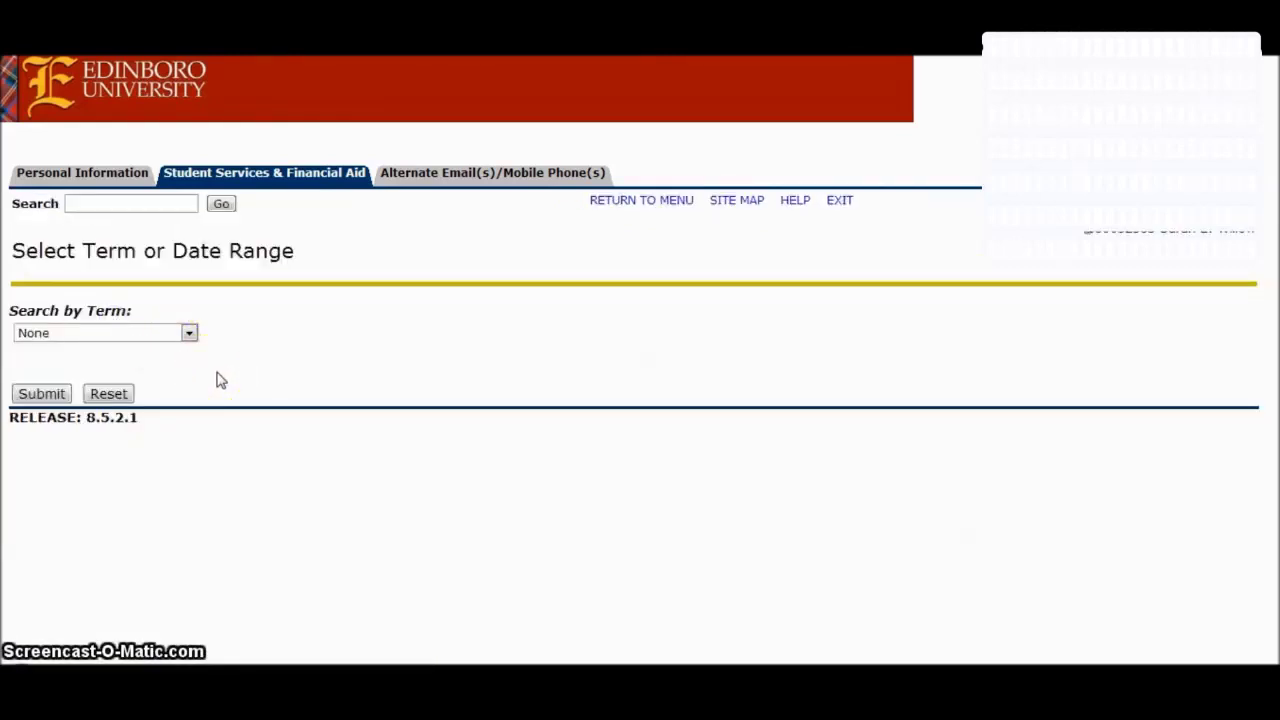
click(189, 334)
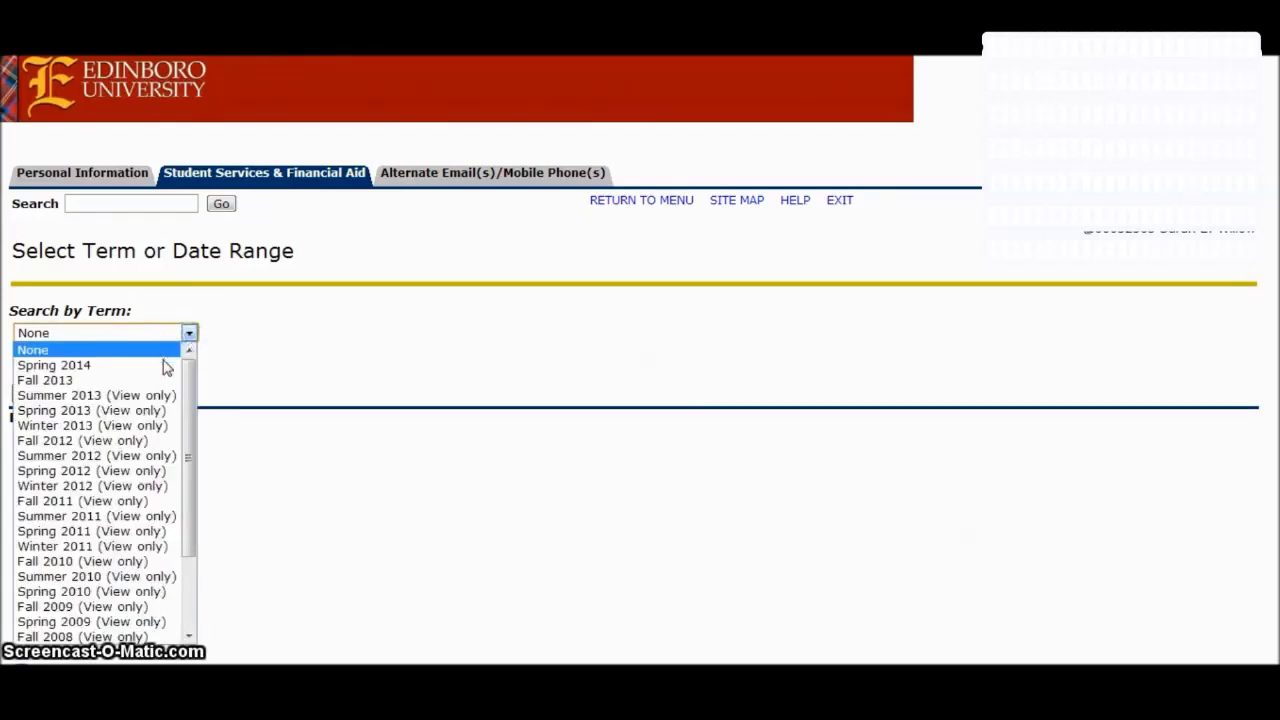
click(165, 365)
click(60, 396)
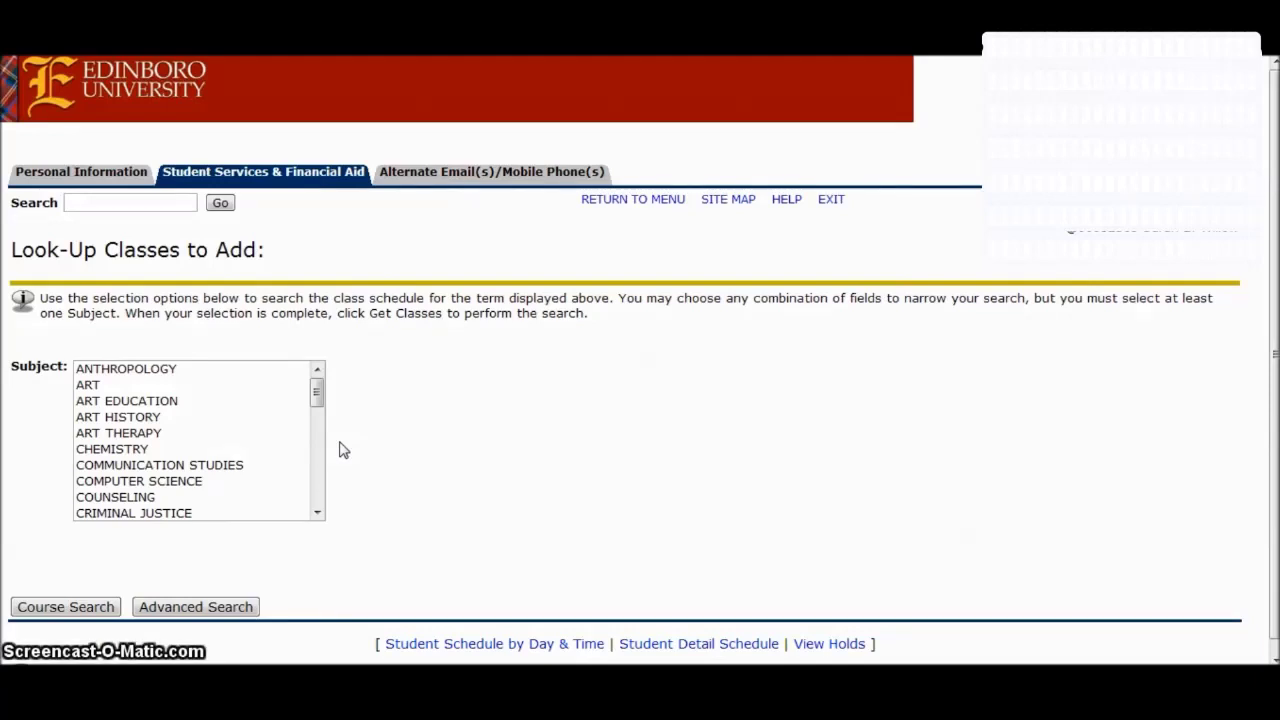
Step: Search the Art History subject for courses and list the sections of 207 Non-Western Art History
click(152, 418)
click(68, 607)
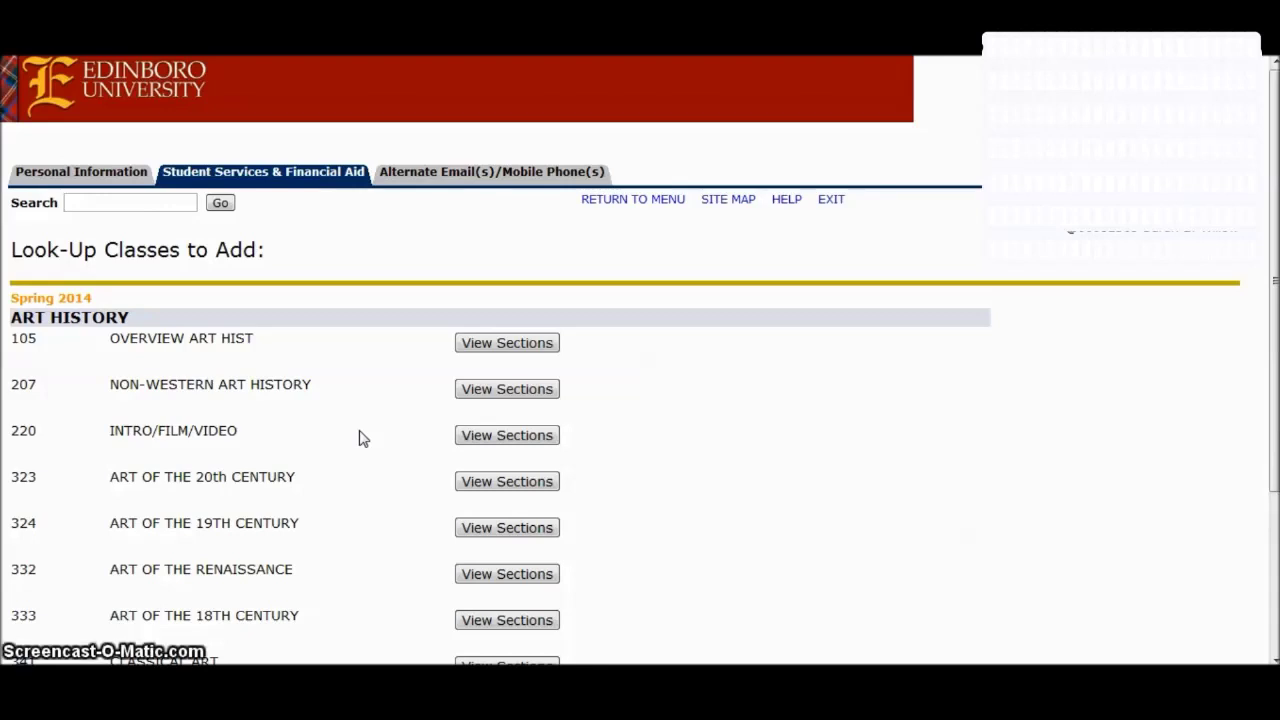
click(509, 393)
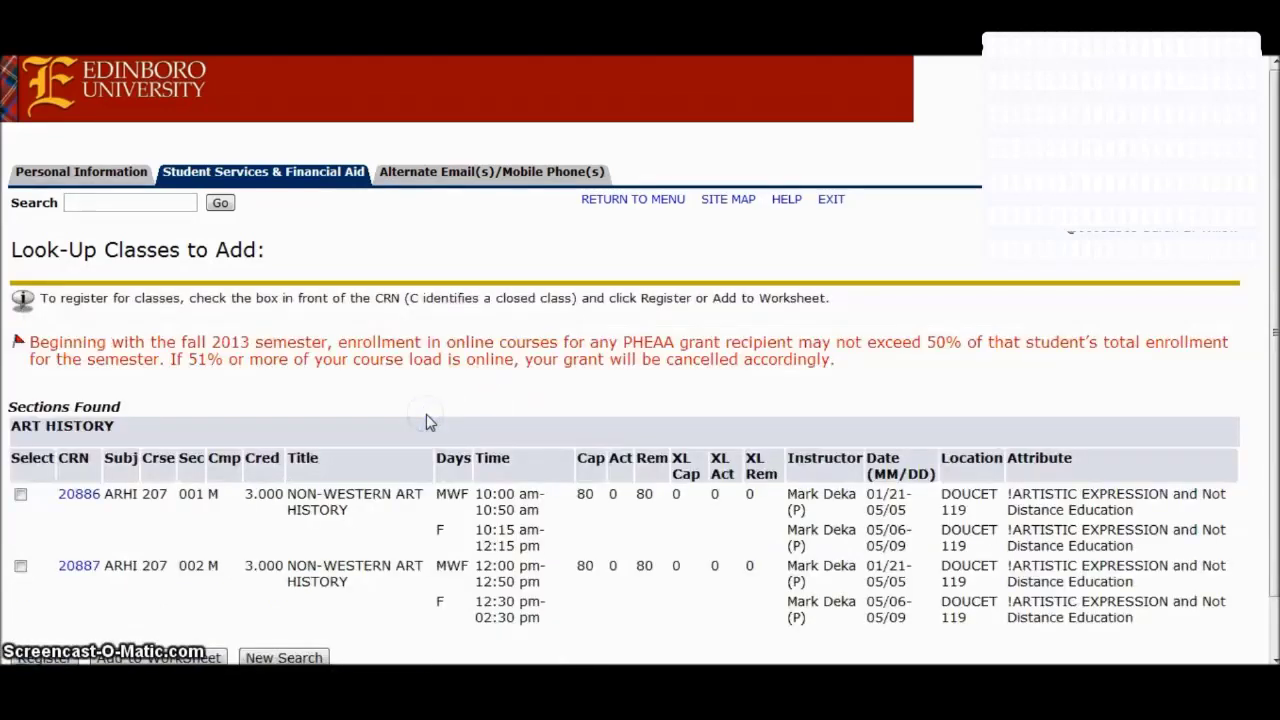
Step: Select section 001 of Non-Western Art History, CRN 20886, and register for it
scroll(426, 421, down, 1)
scroll(426, 421, down, 1)
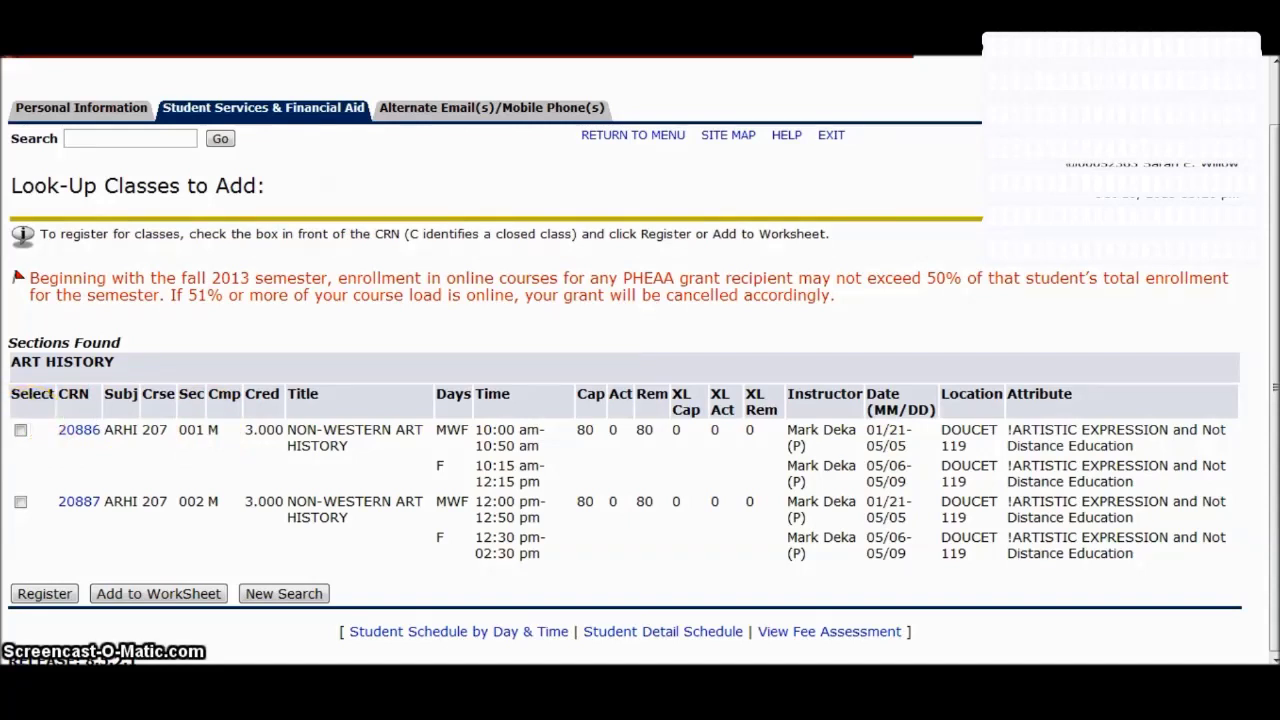
click(20, 430)
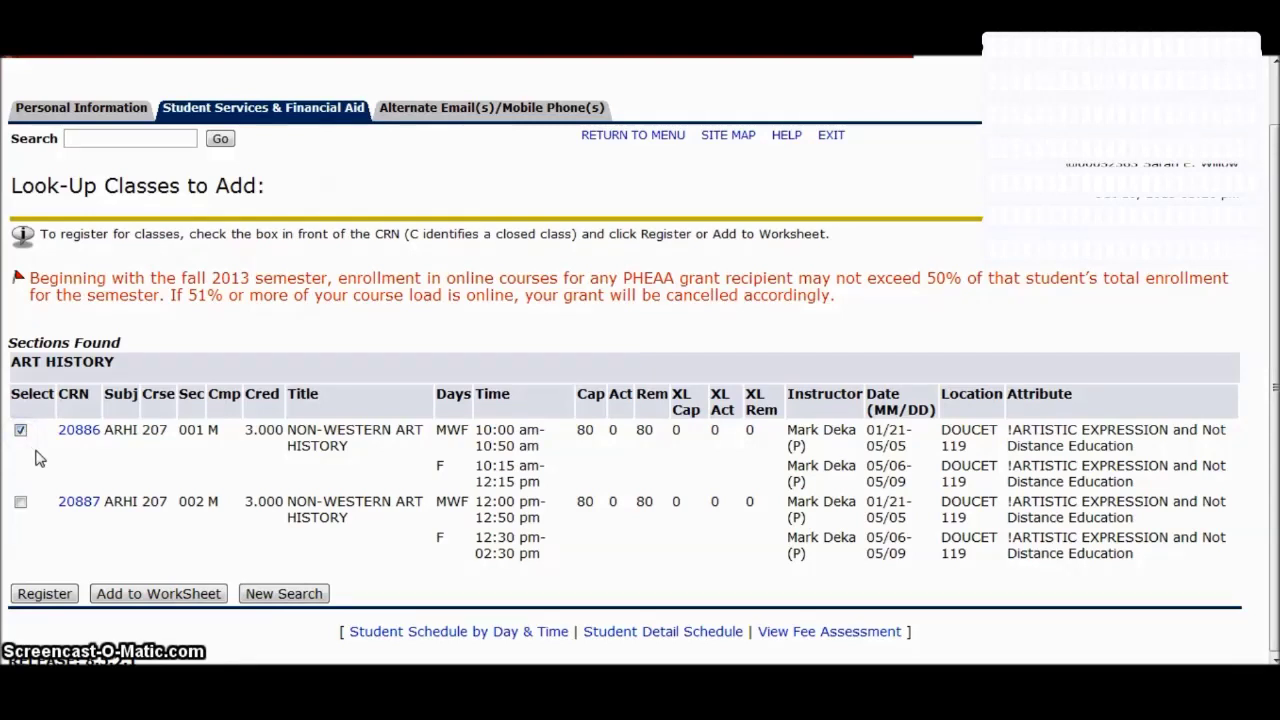
click(40, 596)
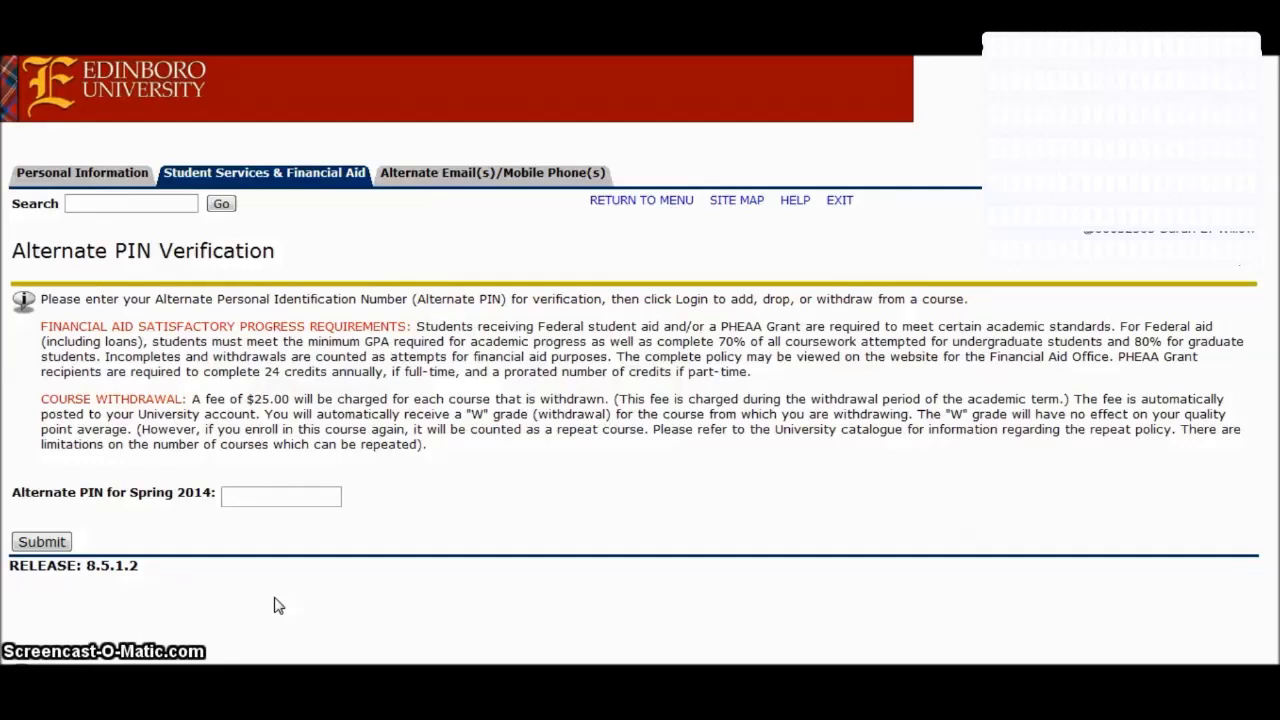
Step: Enter the Alternate PIN for Spring 2014 and submit it for verification
click(250, 495)
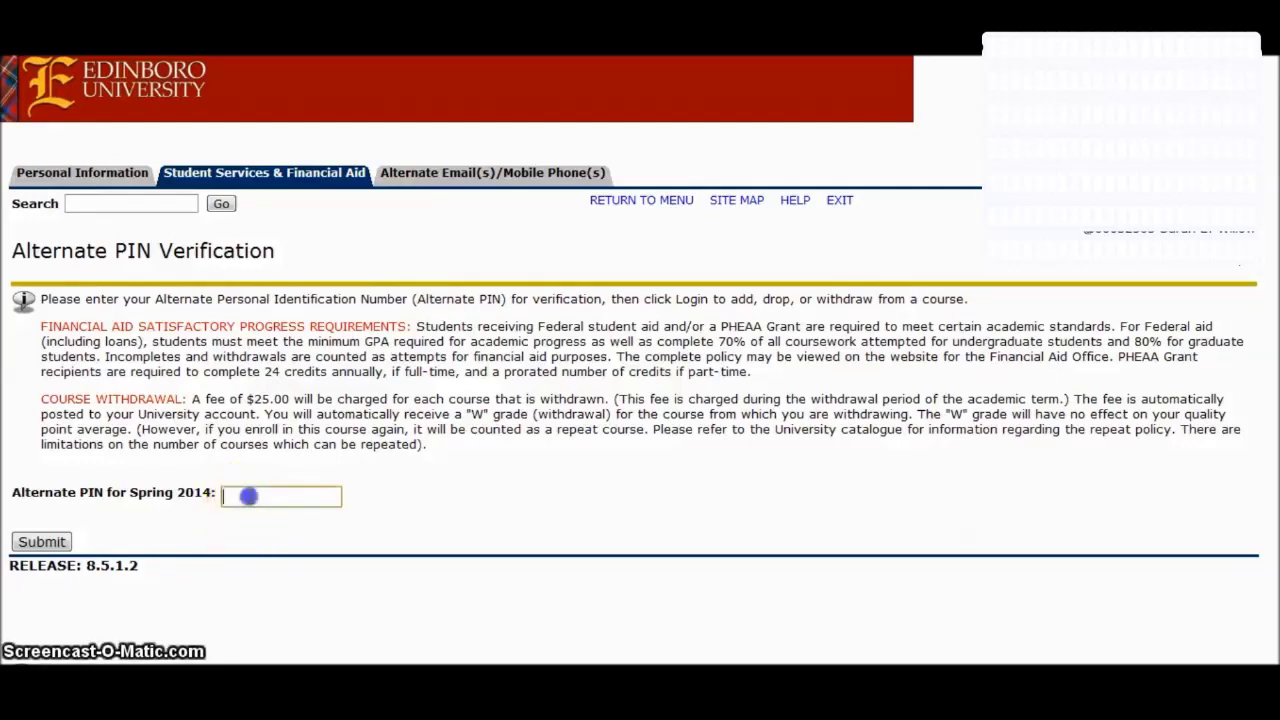
text(••••••)
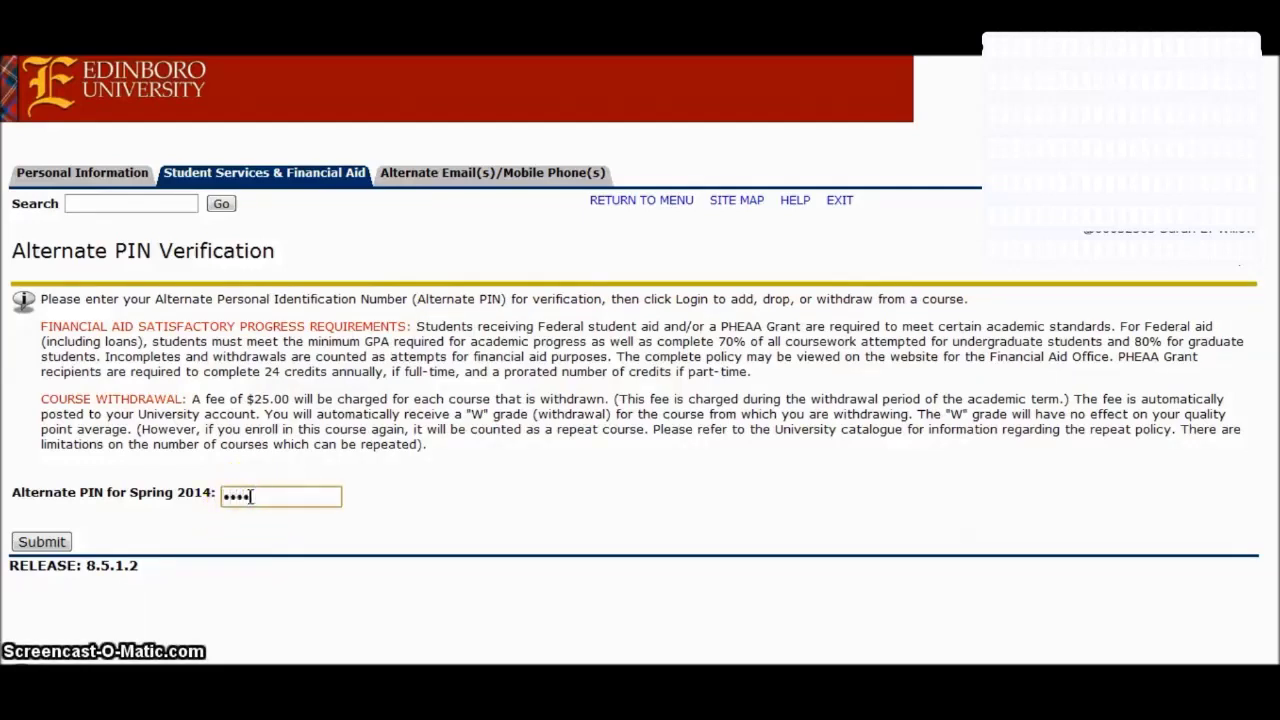
click(42, 541)
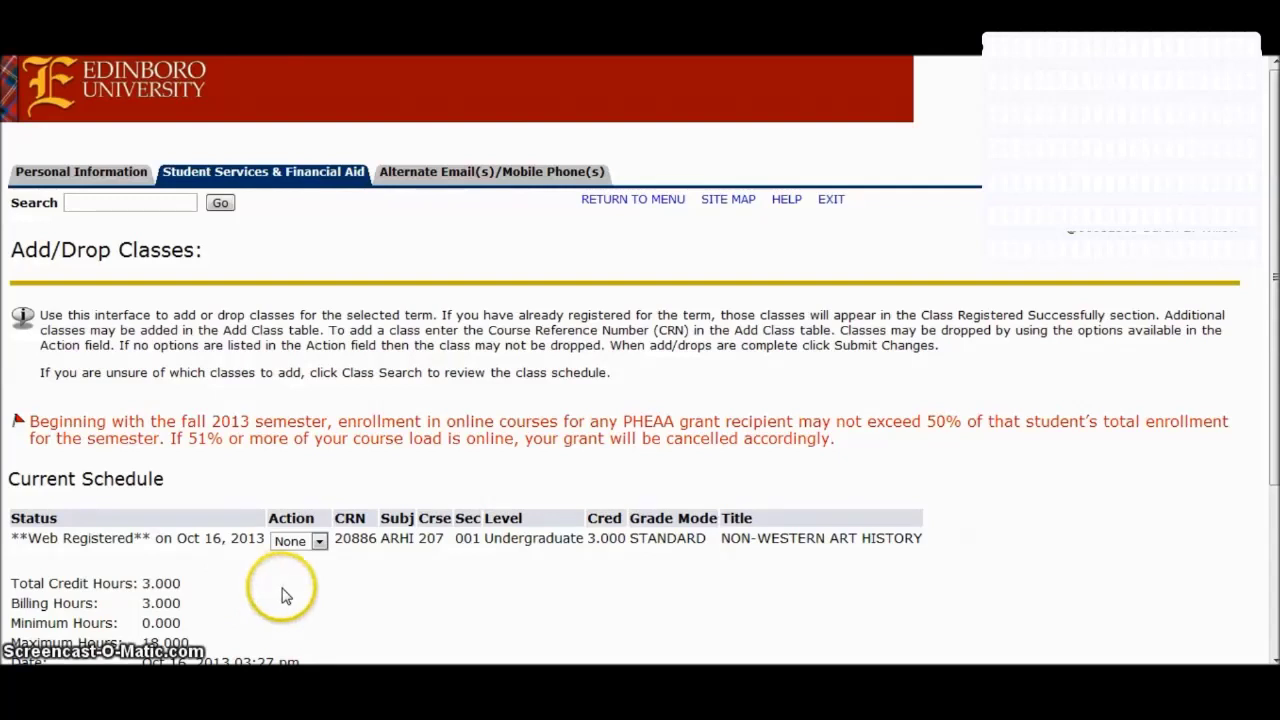
Step: Set the action of the registered class with CRN 20886 to DROP and submit the change
click(320, 541)
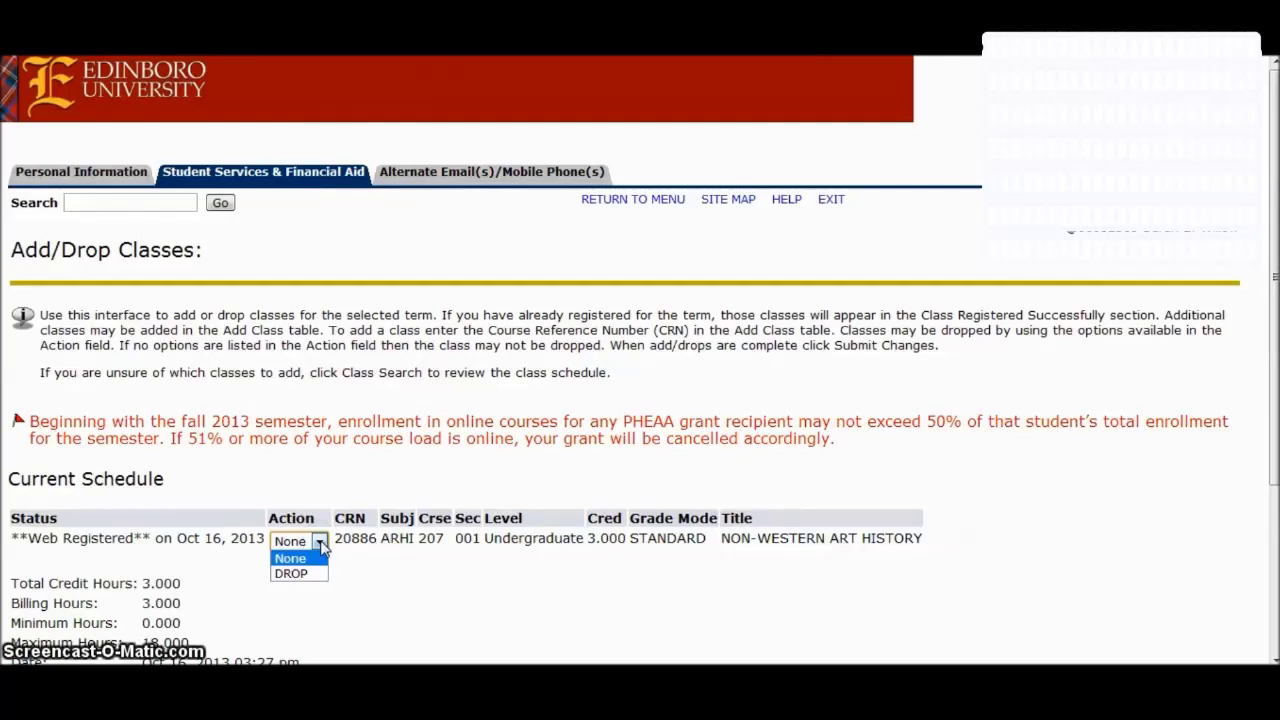
click(309, 576)
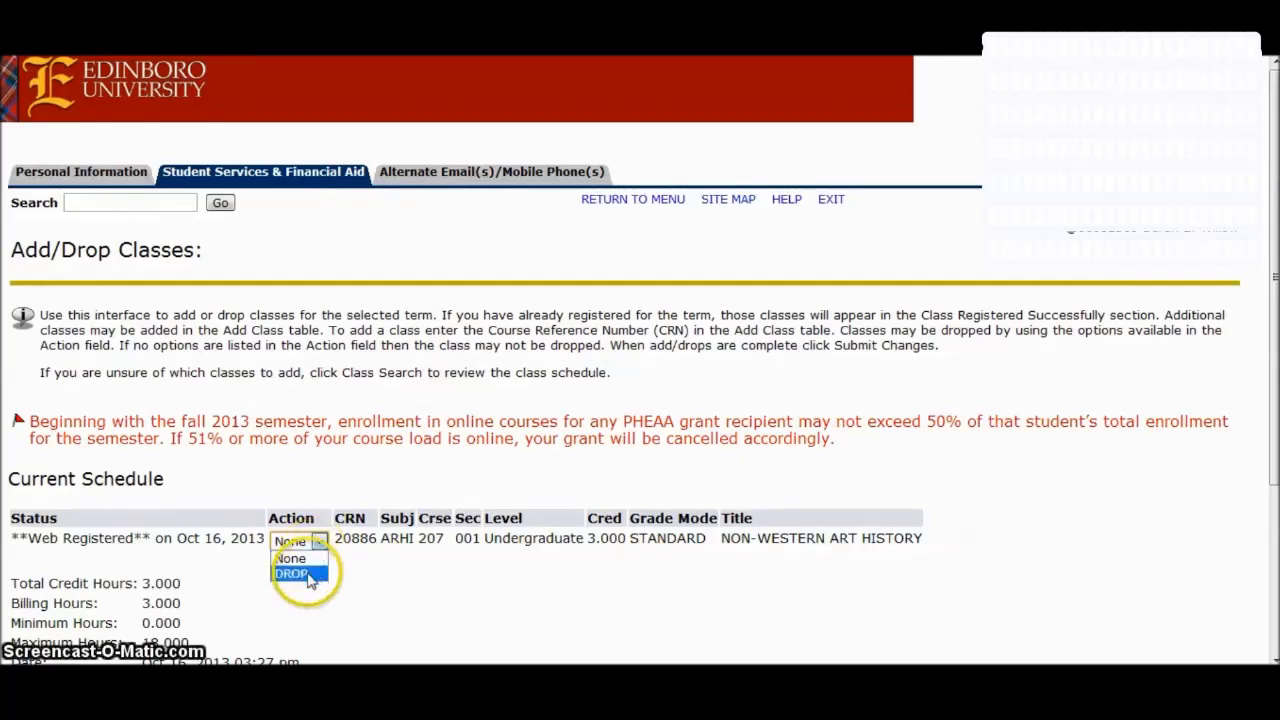
click(316, 588)
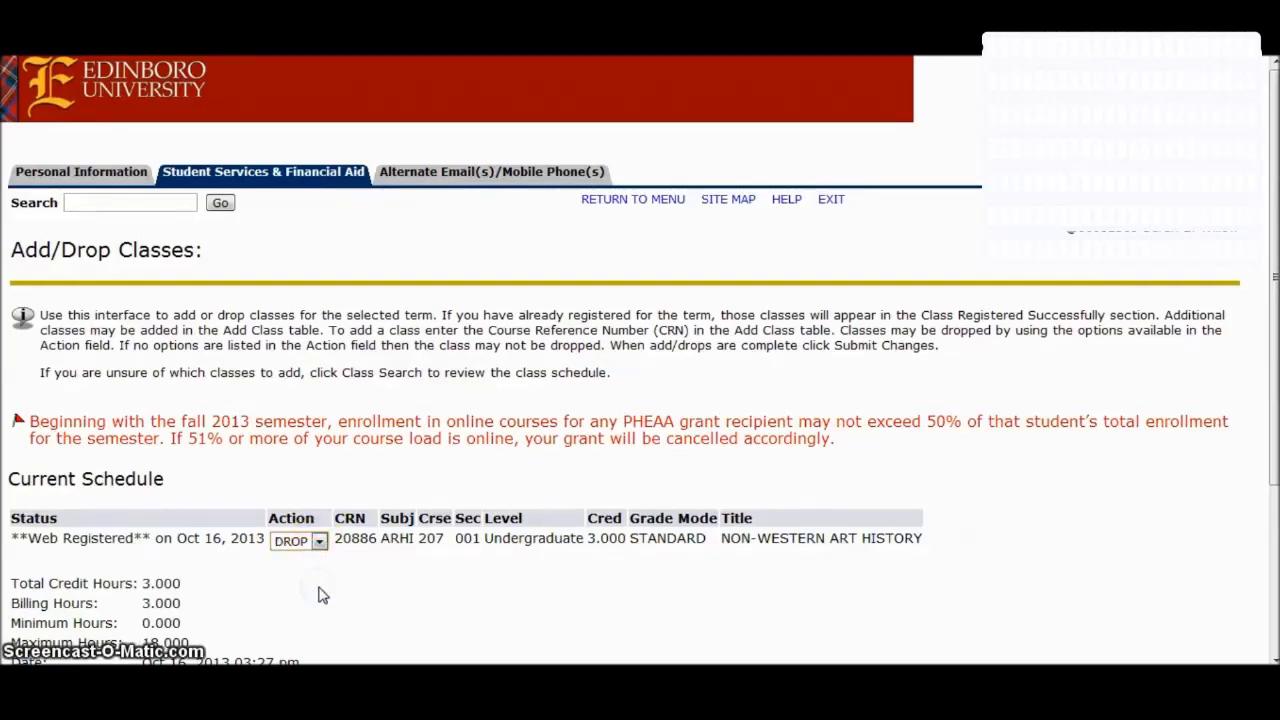
scroll(322, 594, down, 1)
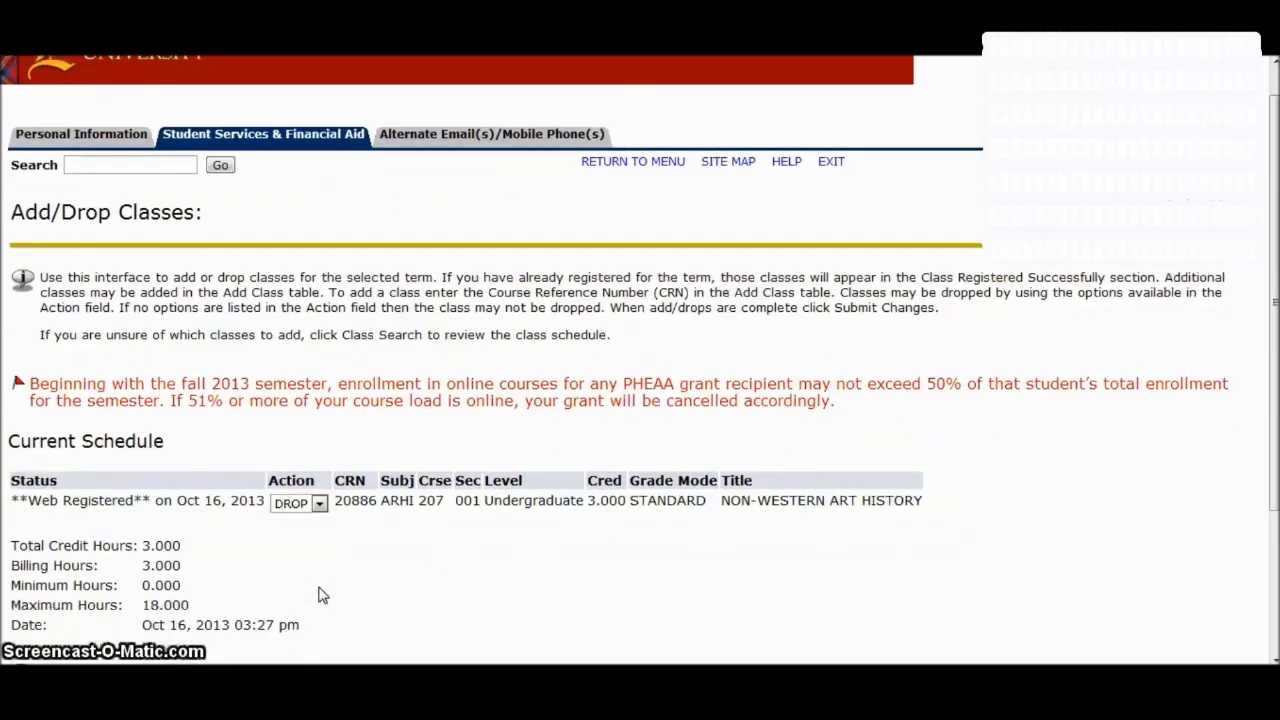
scroll(322, 594, down, 3)
scroll(322, 594, down, 3)
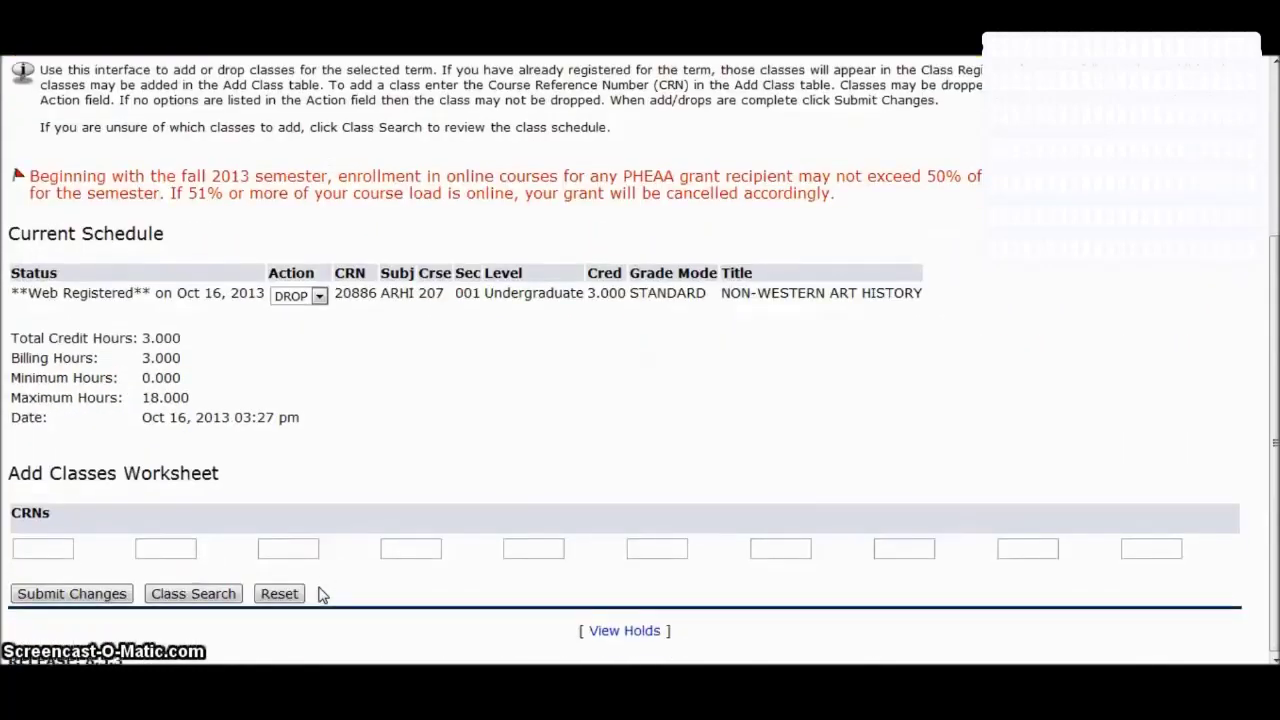
click(80, 596)
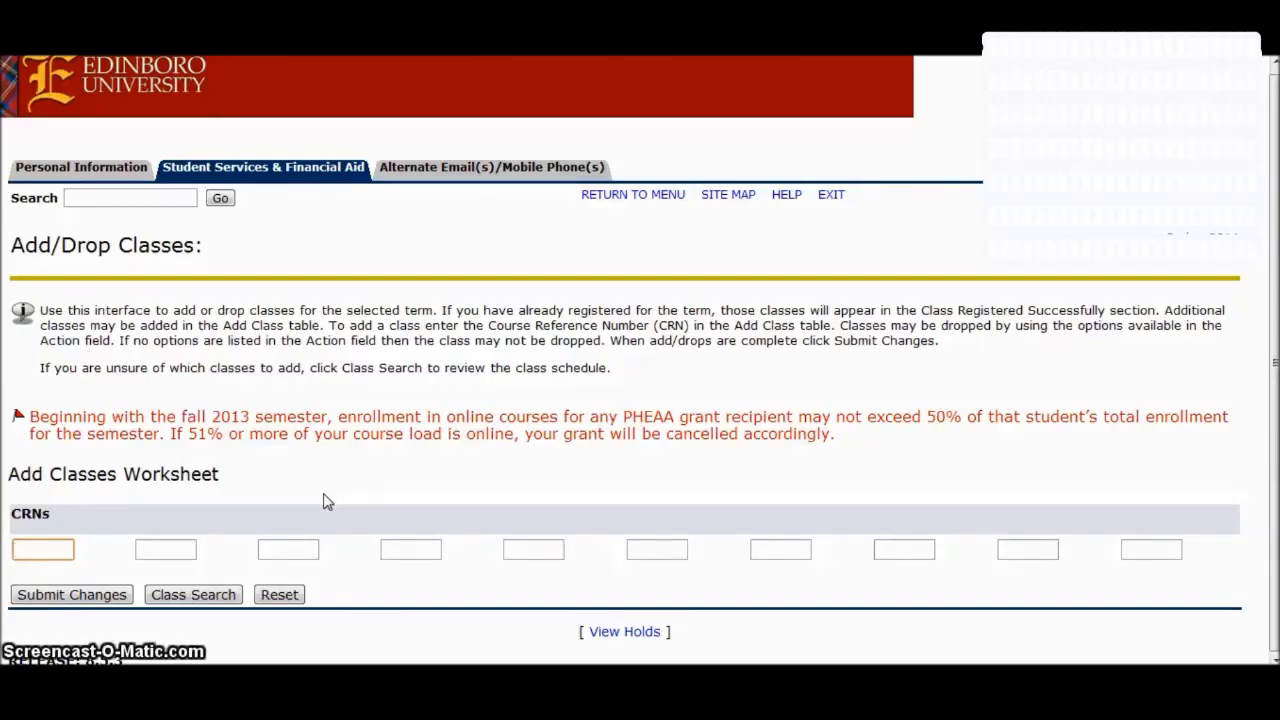
Step: Enter CRNs 20887 and 20840 in the Add Classes Worksheet and submit the changes to register for both classes
click(324, 494)
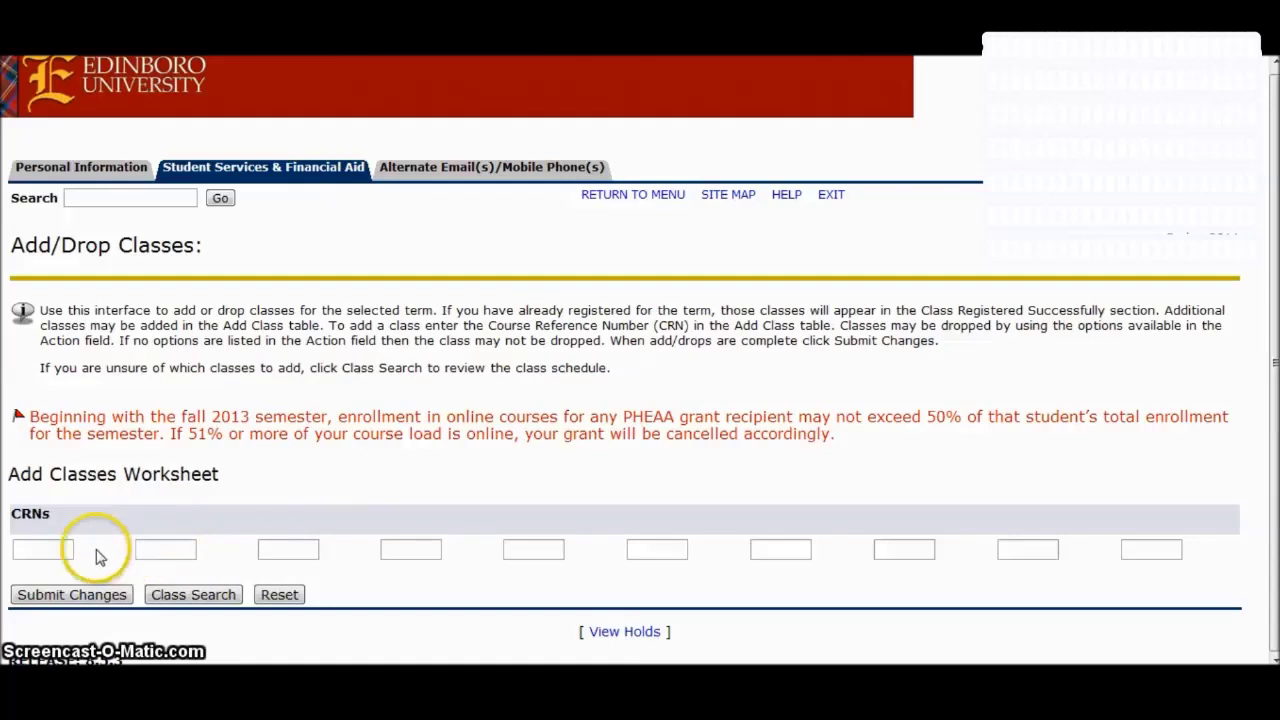
click(48, 548)
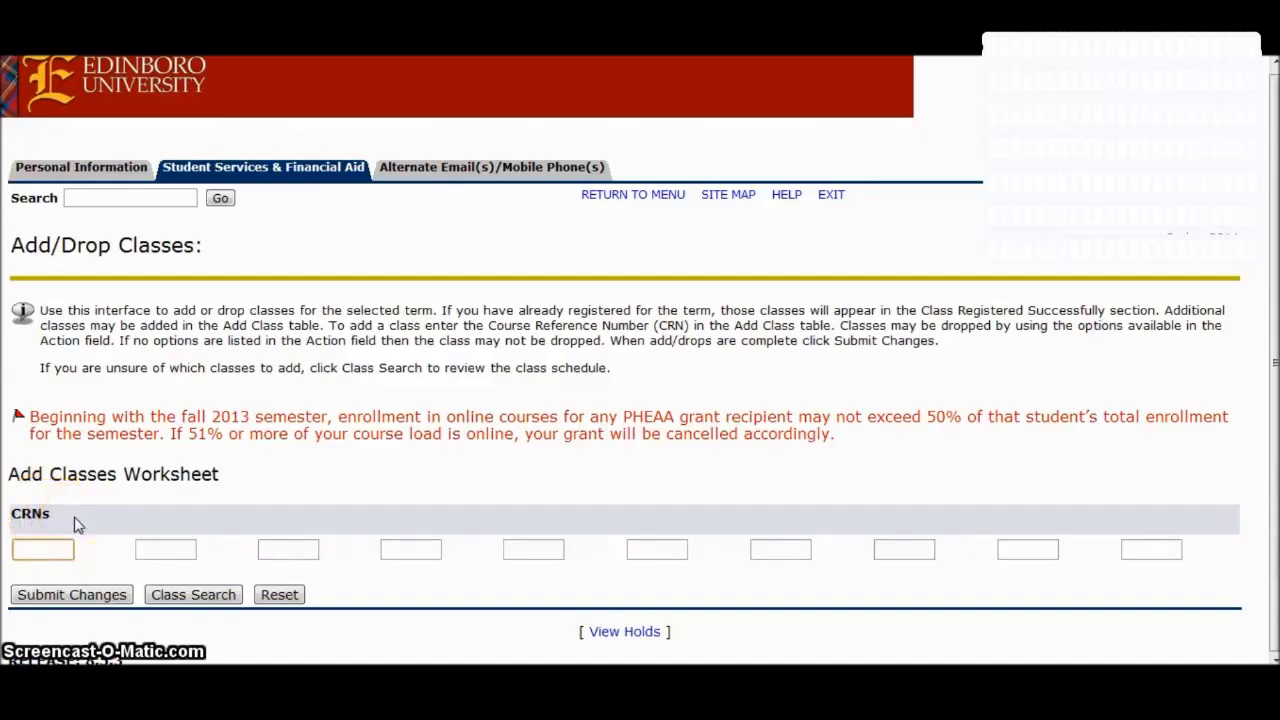
text(2088)
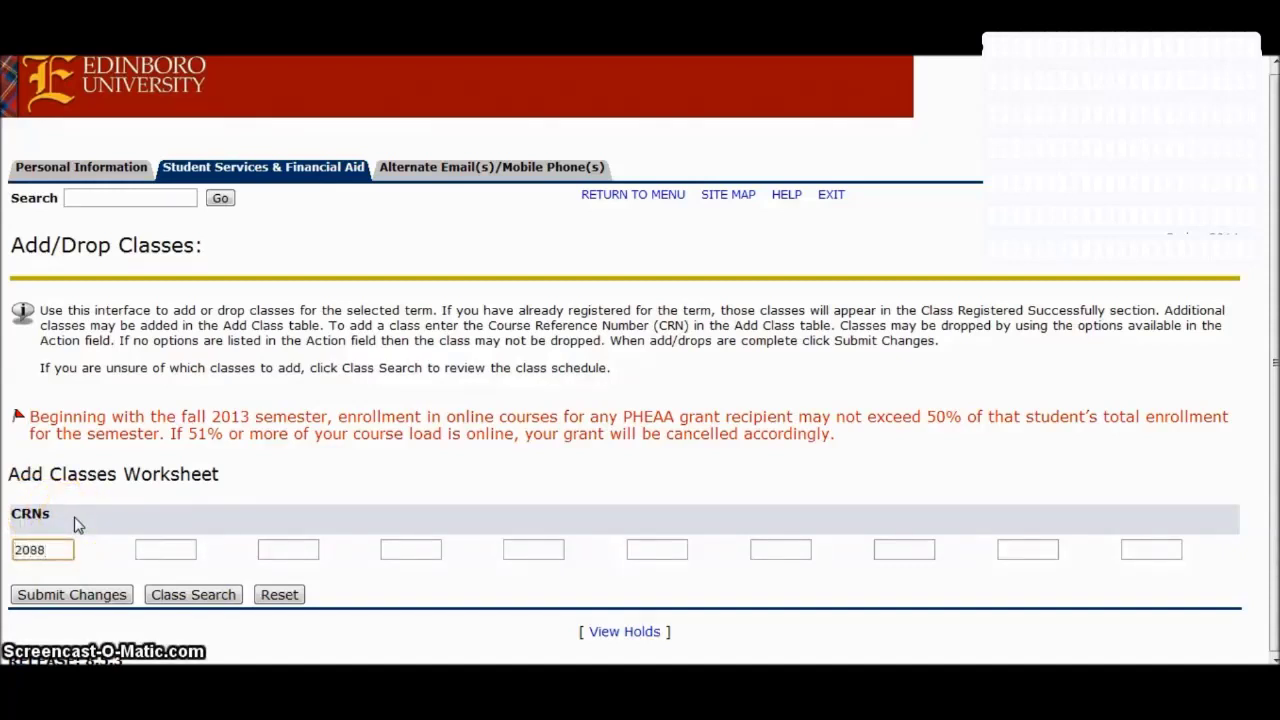
text(7)
key(Tab)
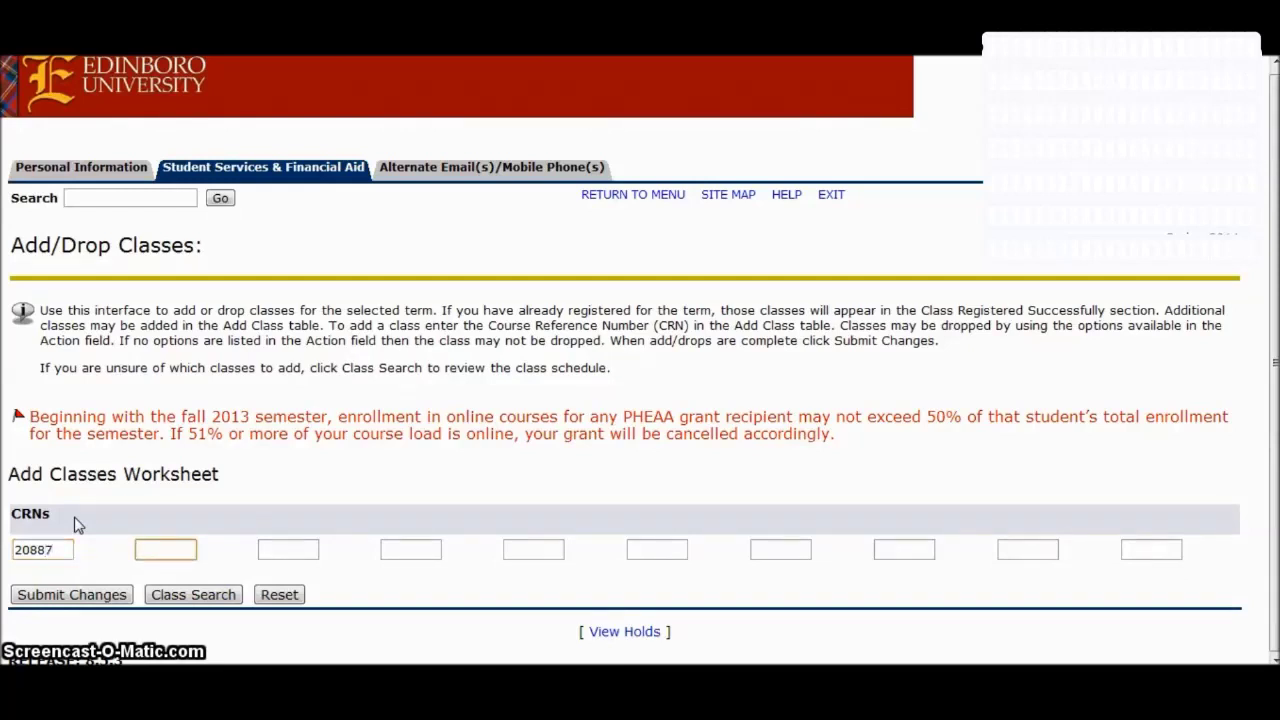
text(2)
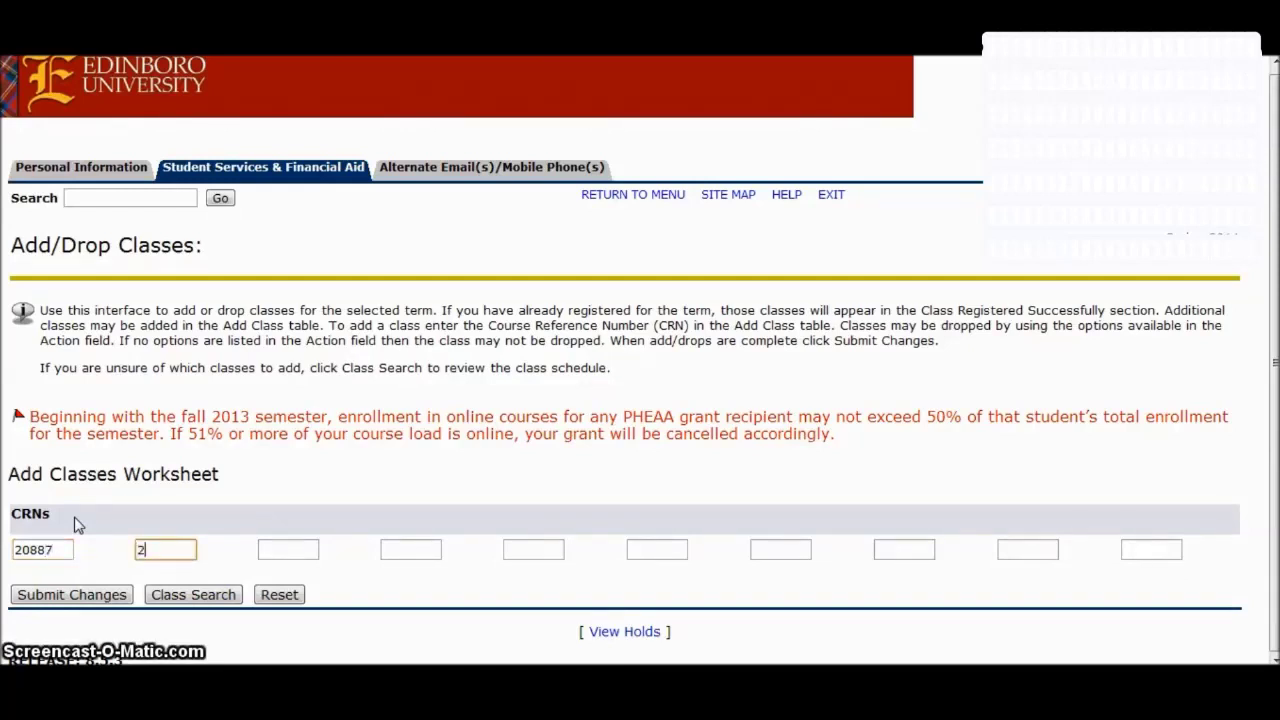
text(0840)
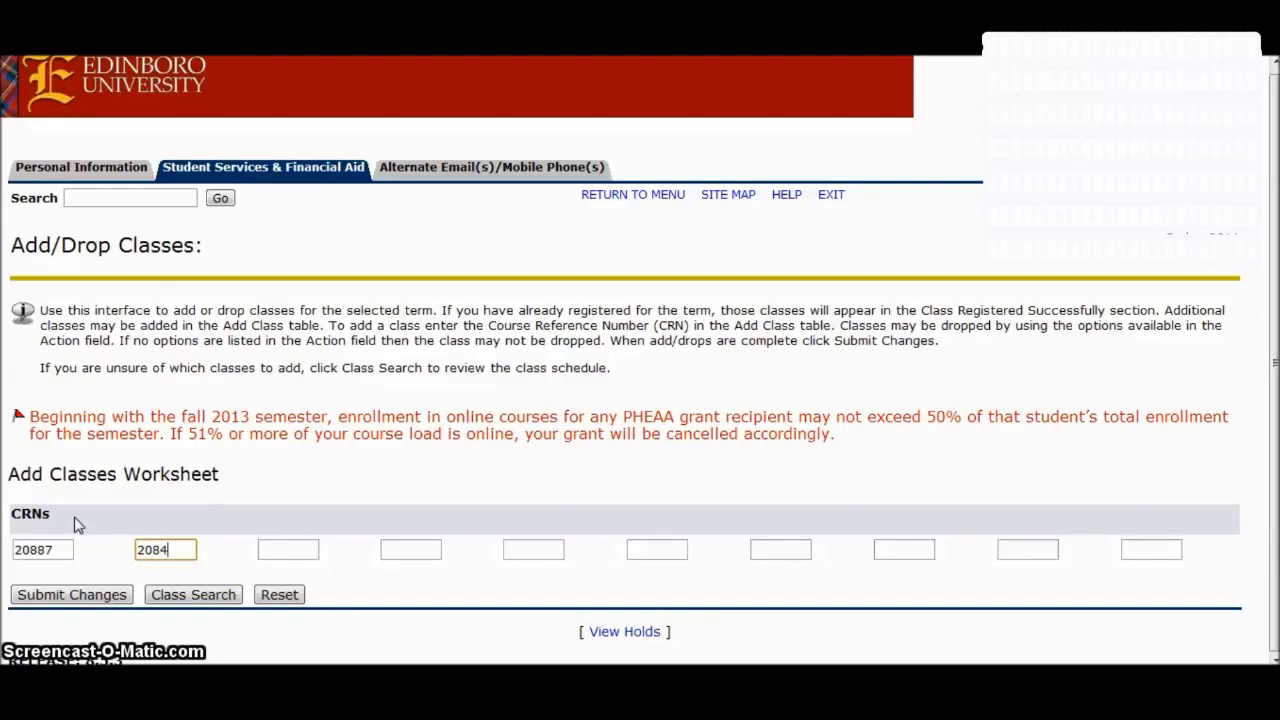
click(68, 597)
click(75, 597)
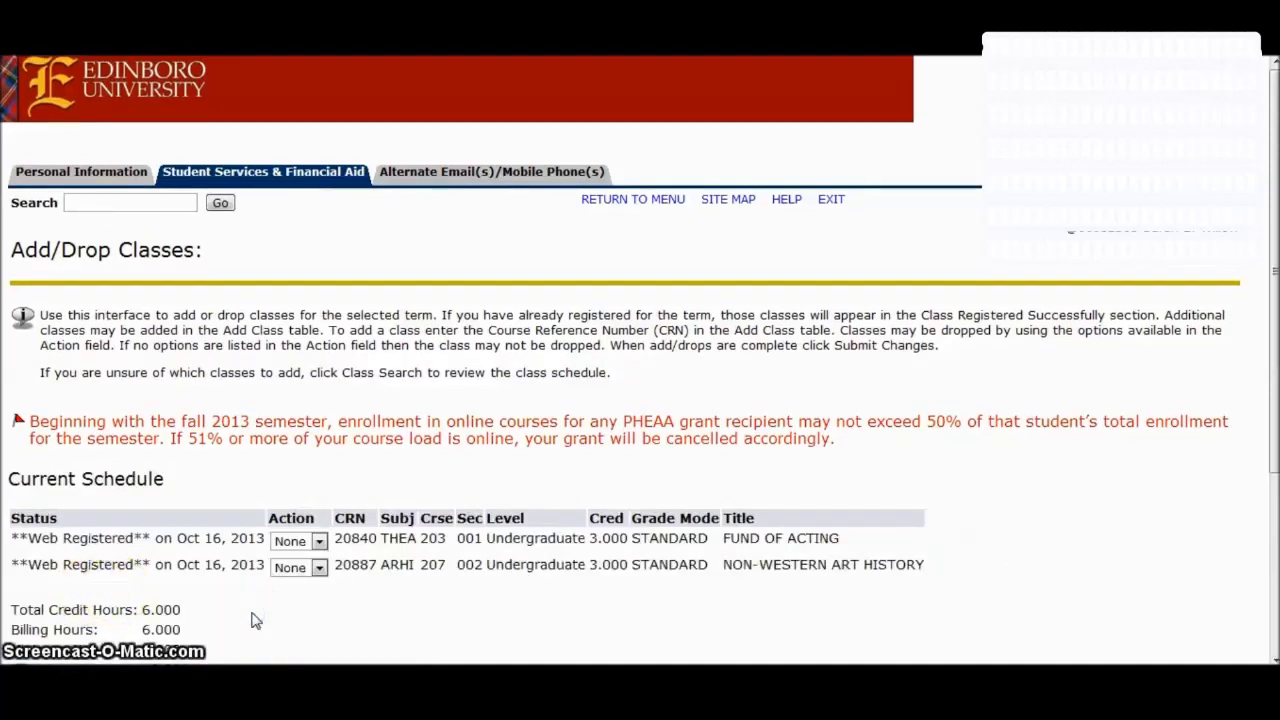
Step: Review the current schedule, reopen Add/Drop Classes from the registration options, and check the registered classes and worksheet there
scroll(255, 621, down, 3)
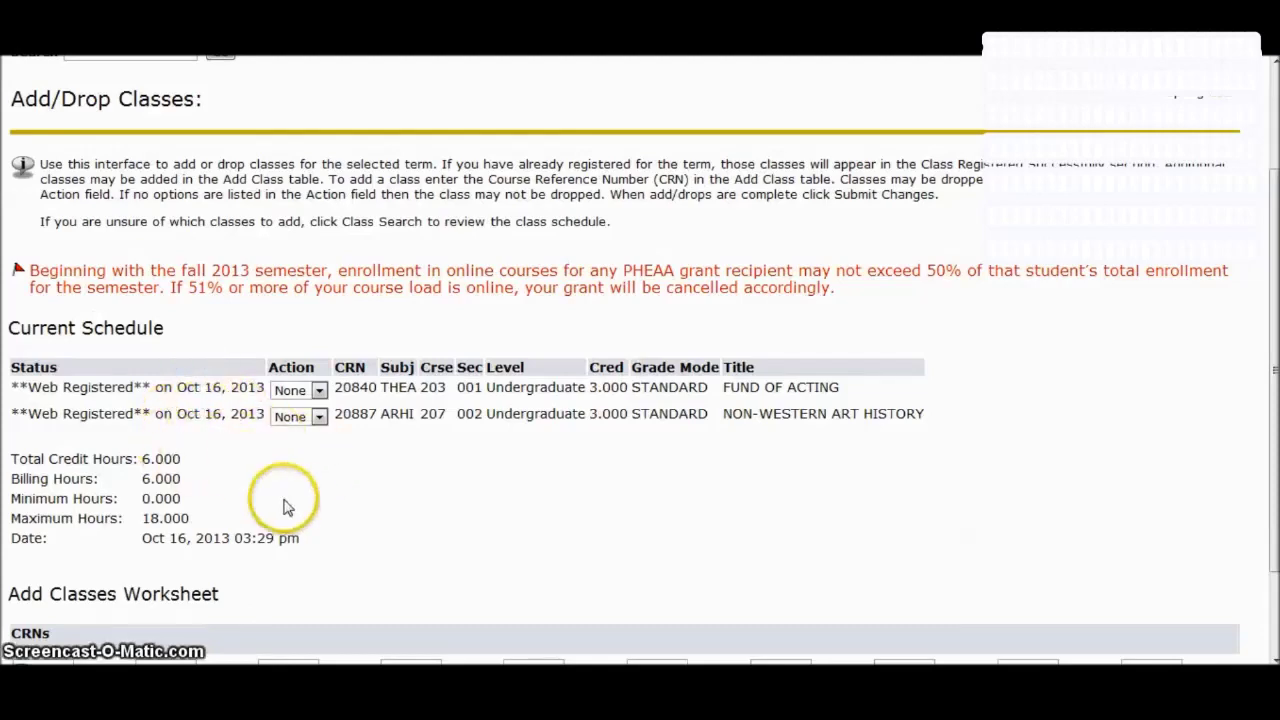
scroll(282, 505, down, 3)
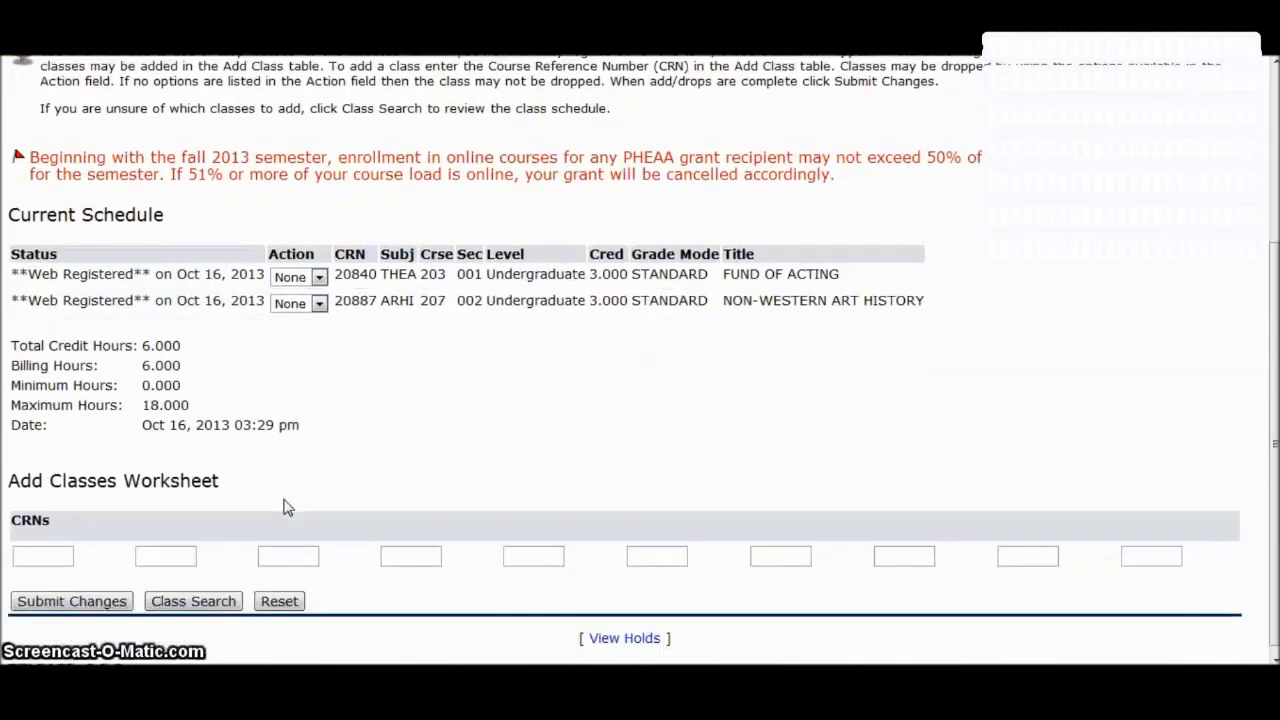
scroll(284, 507, up, 5)
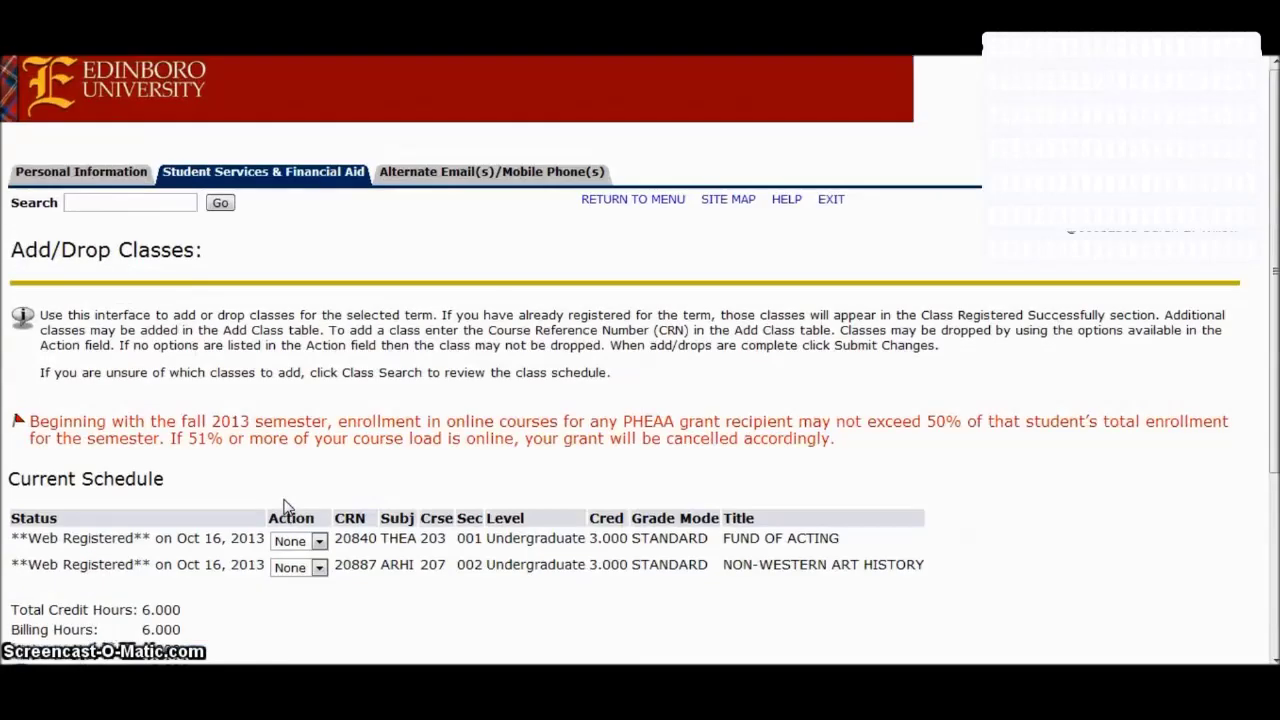
click(267, 174)
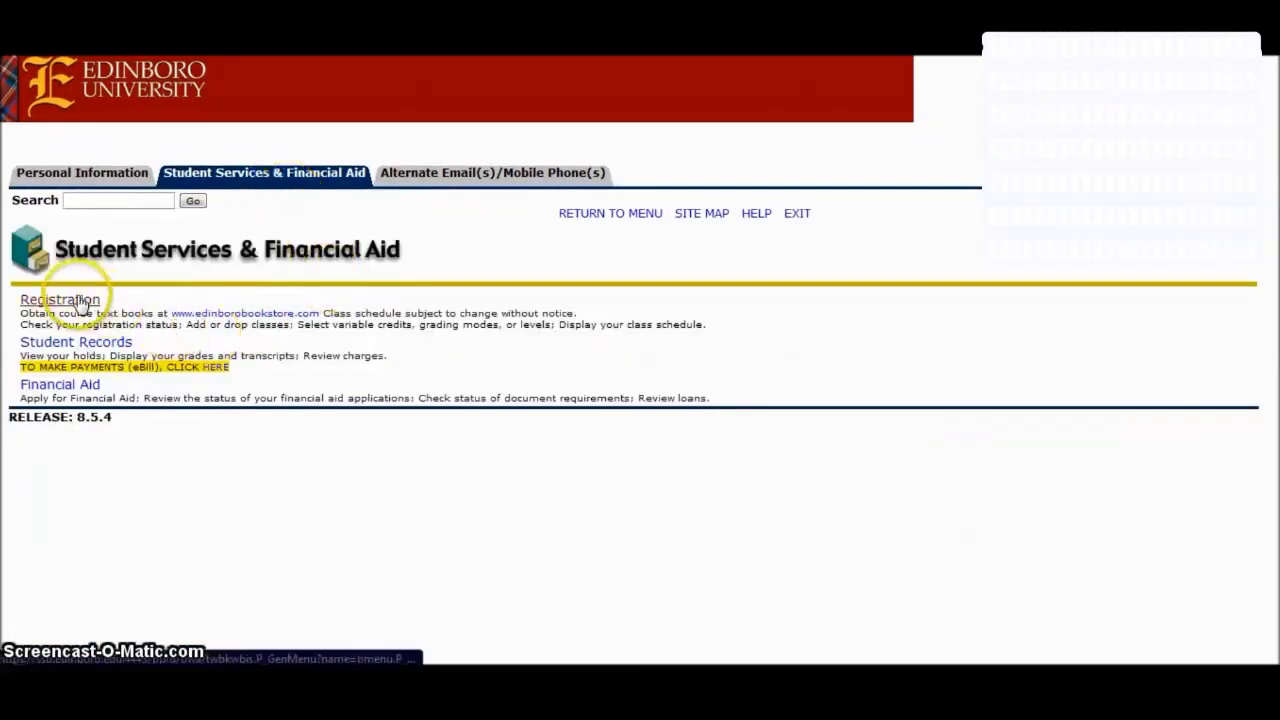
click(84, 302)
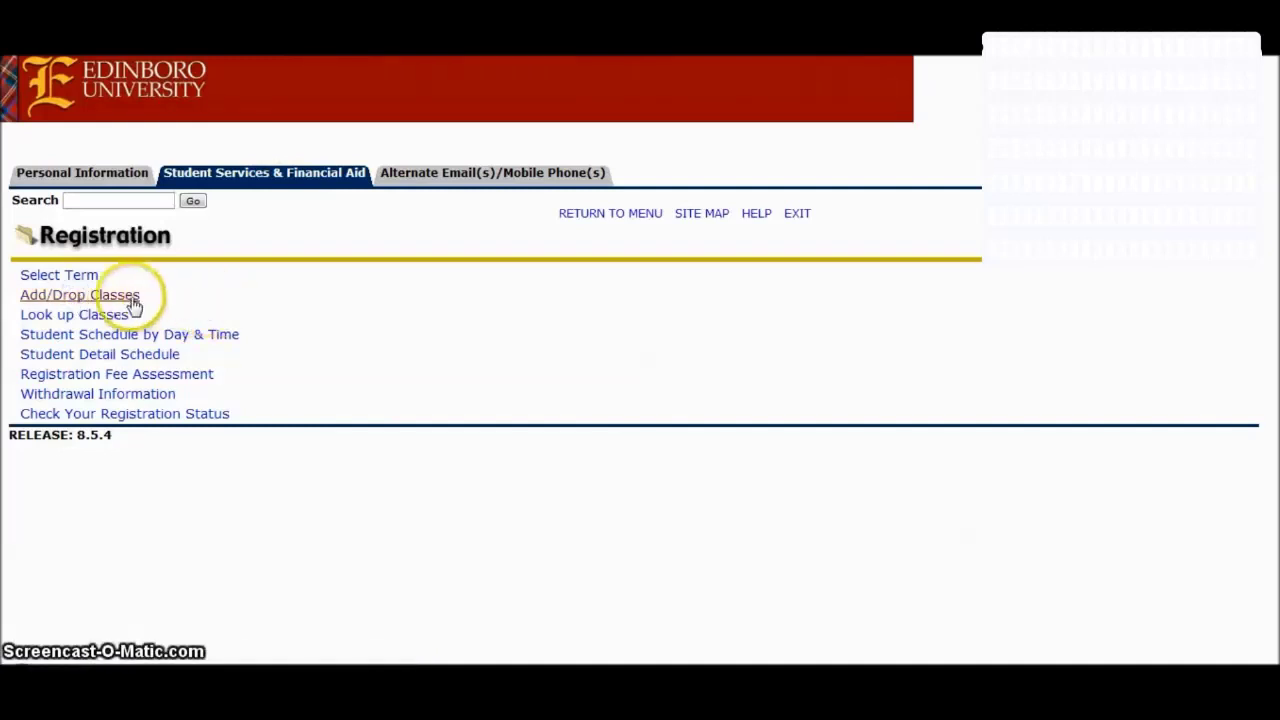
click(116, 298)
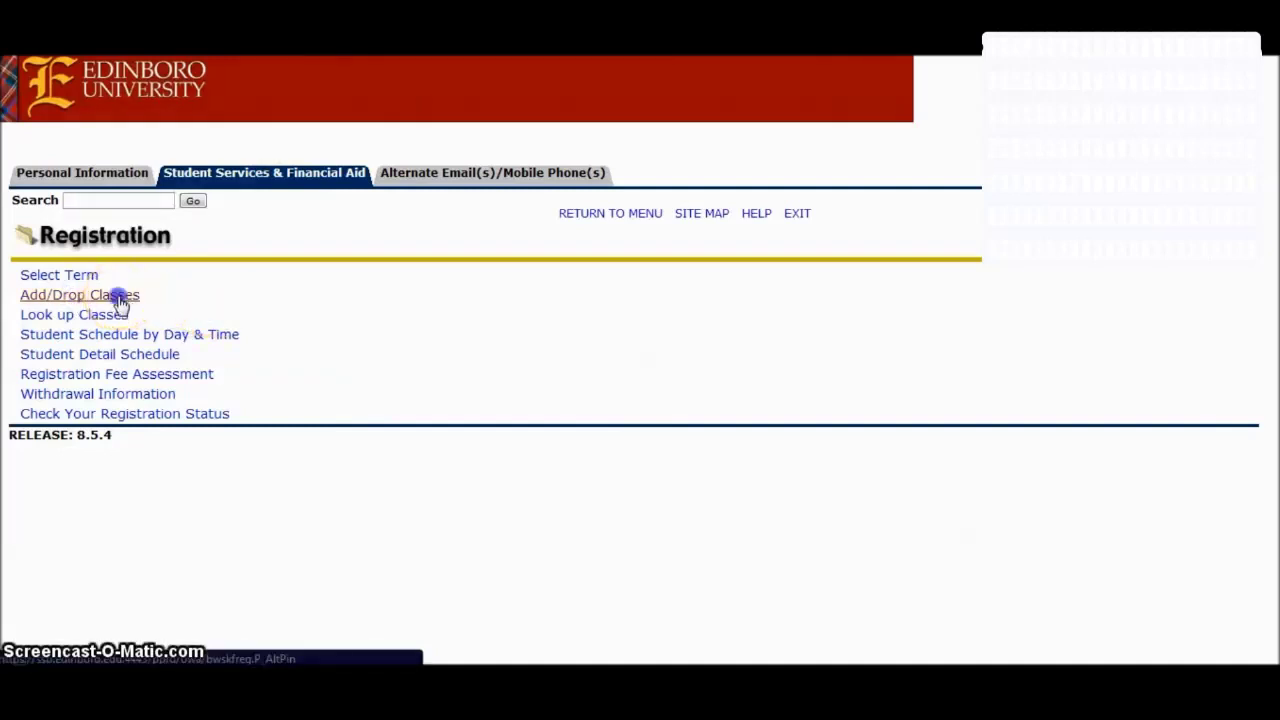
scroll(267, 440, down, 3)
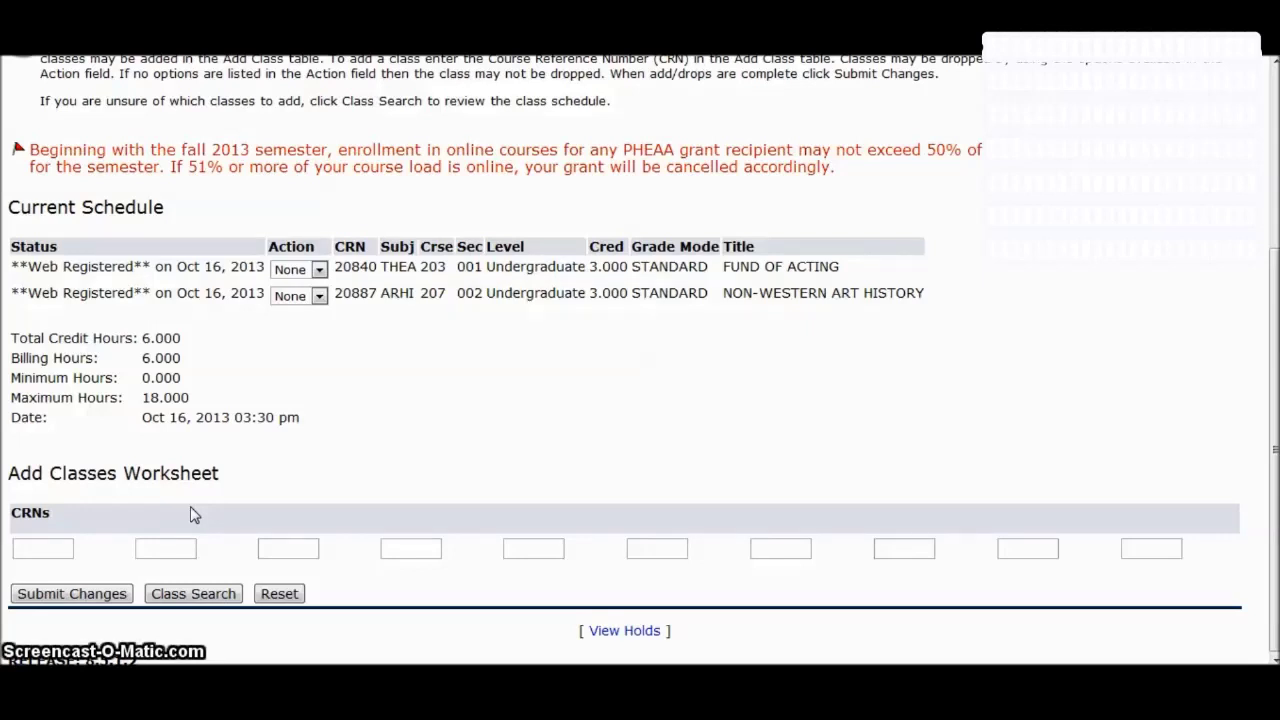
click(383, 462)
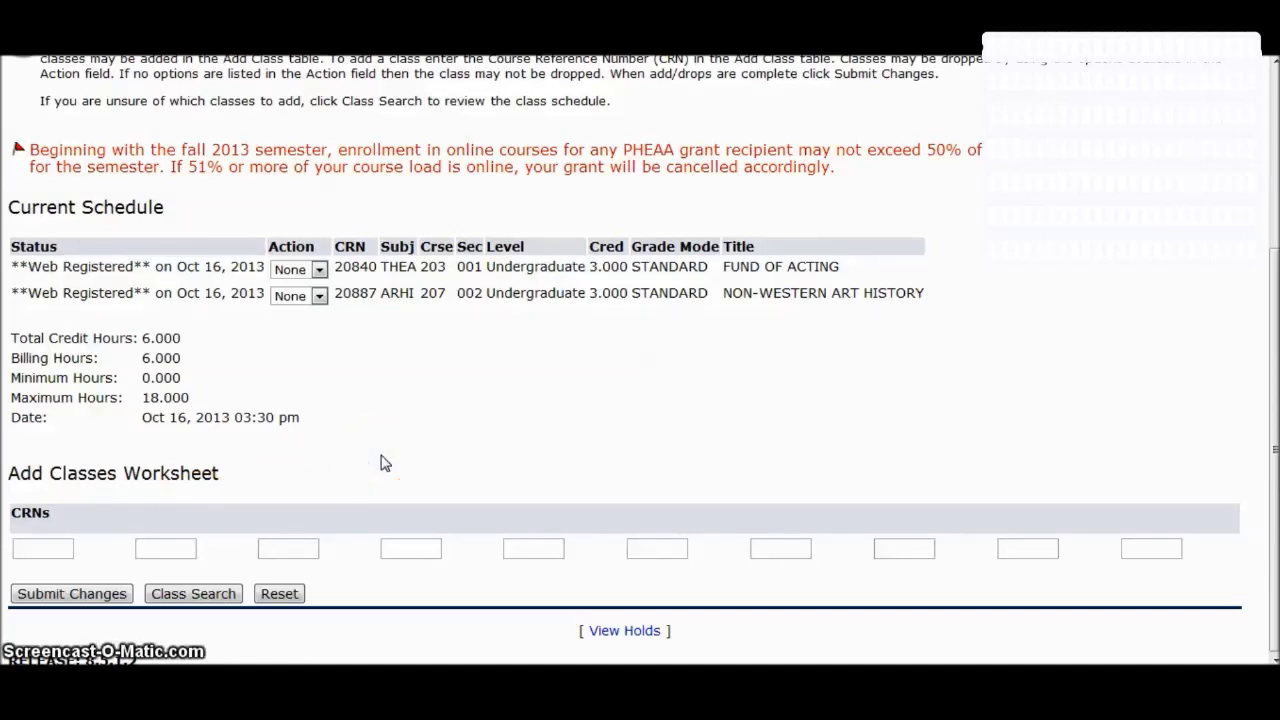
scroll(383, 462, up, 3)
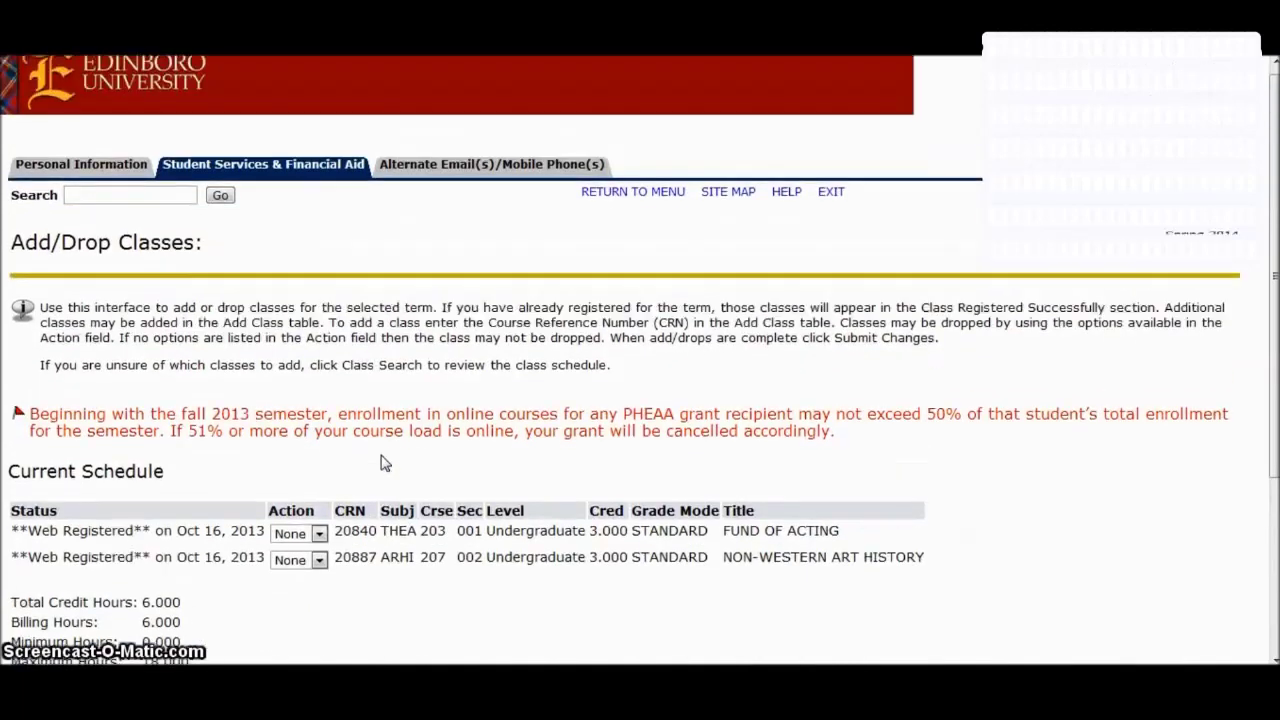
Step: Open the Student Detail Schedule from the registration options and review the meeting times, locations and instructors of both classes
click(316, 173)
click(74, 302)
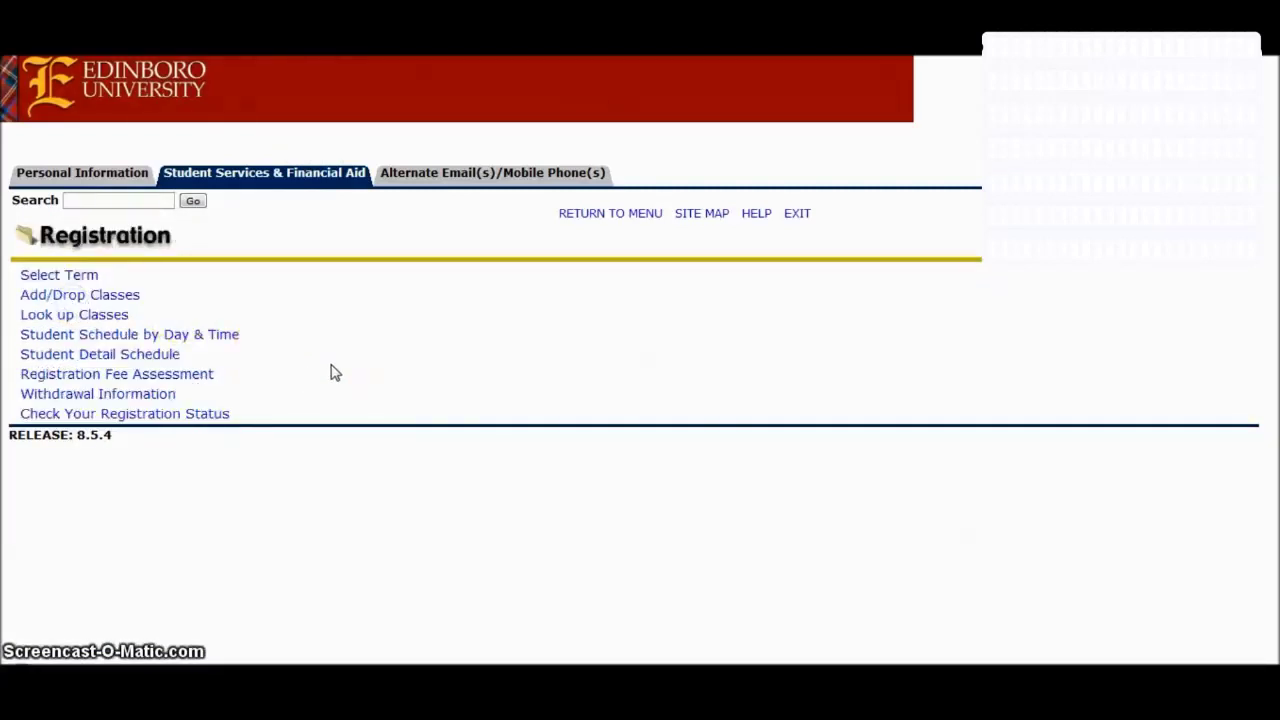
click(119, 357)
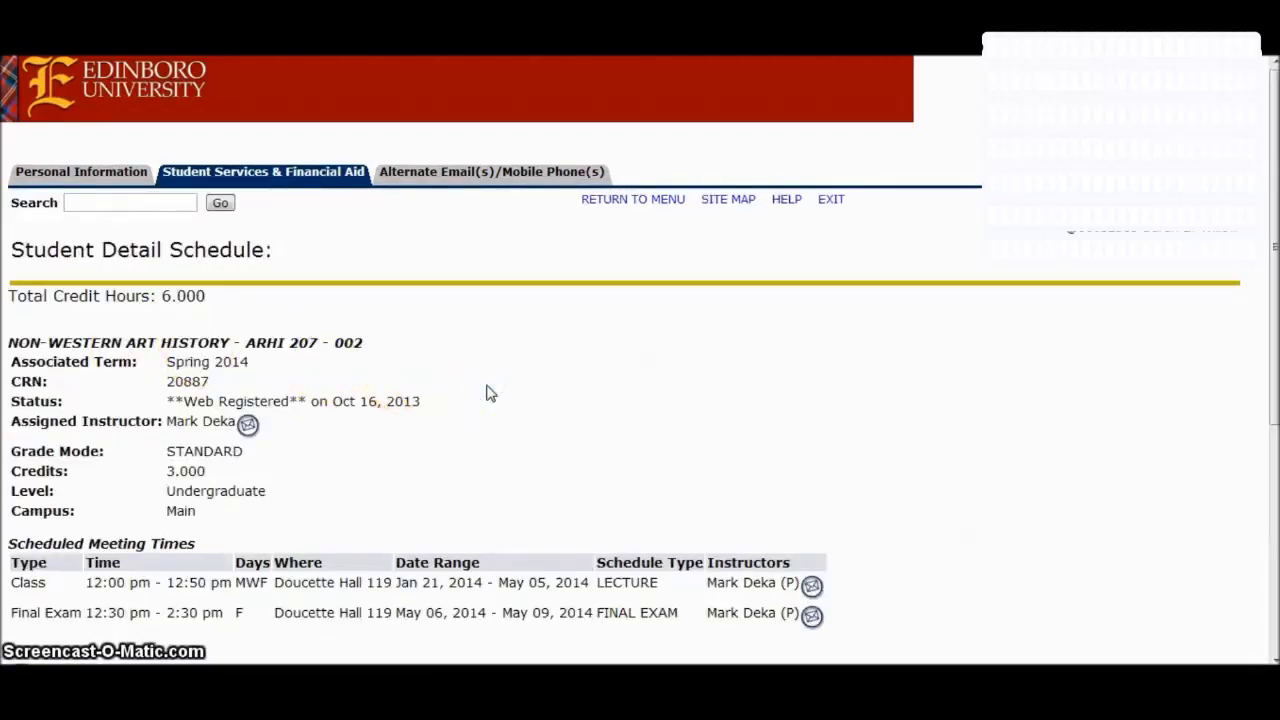
scroll(490, 393, down, 3)
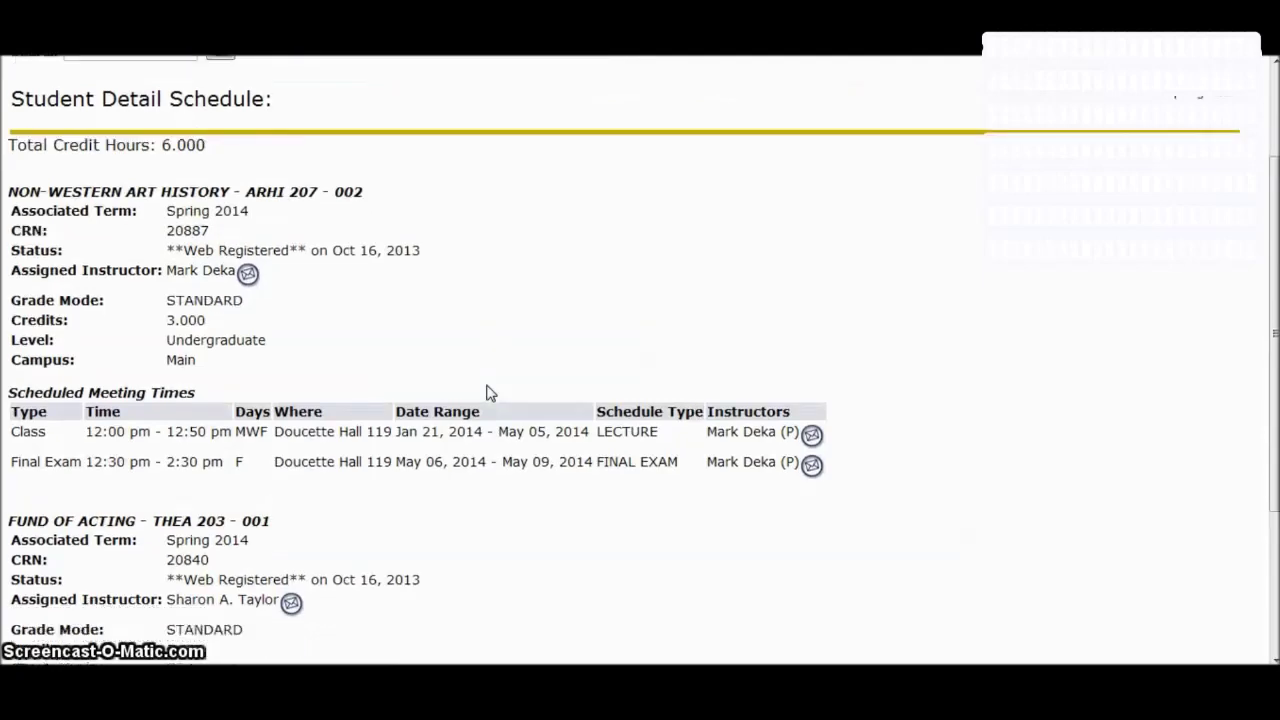
scroll(490, 393, down, 5)
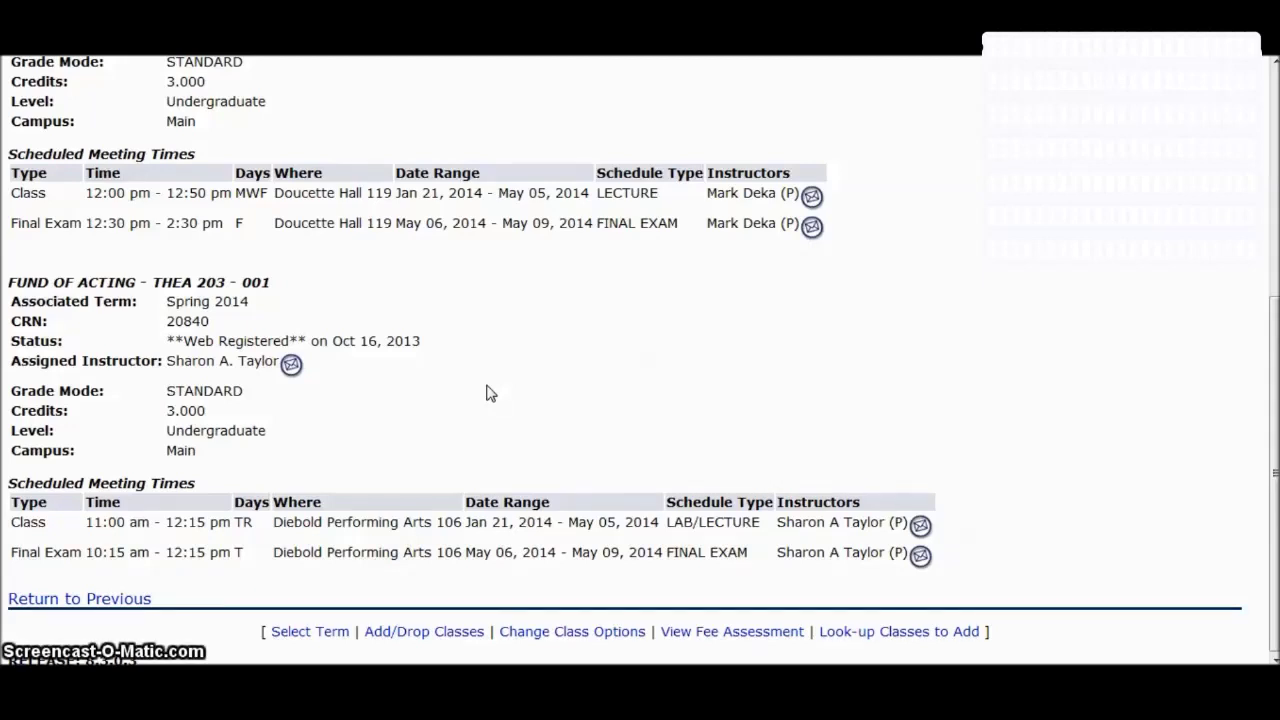
scroll(490, 393, up, 5)
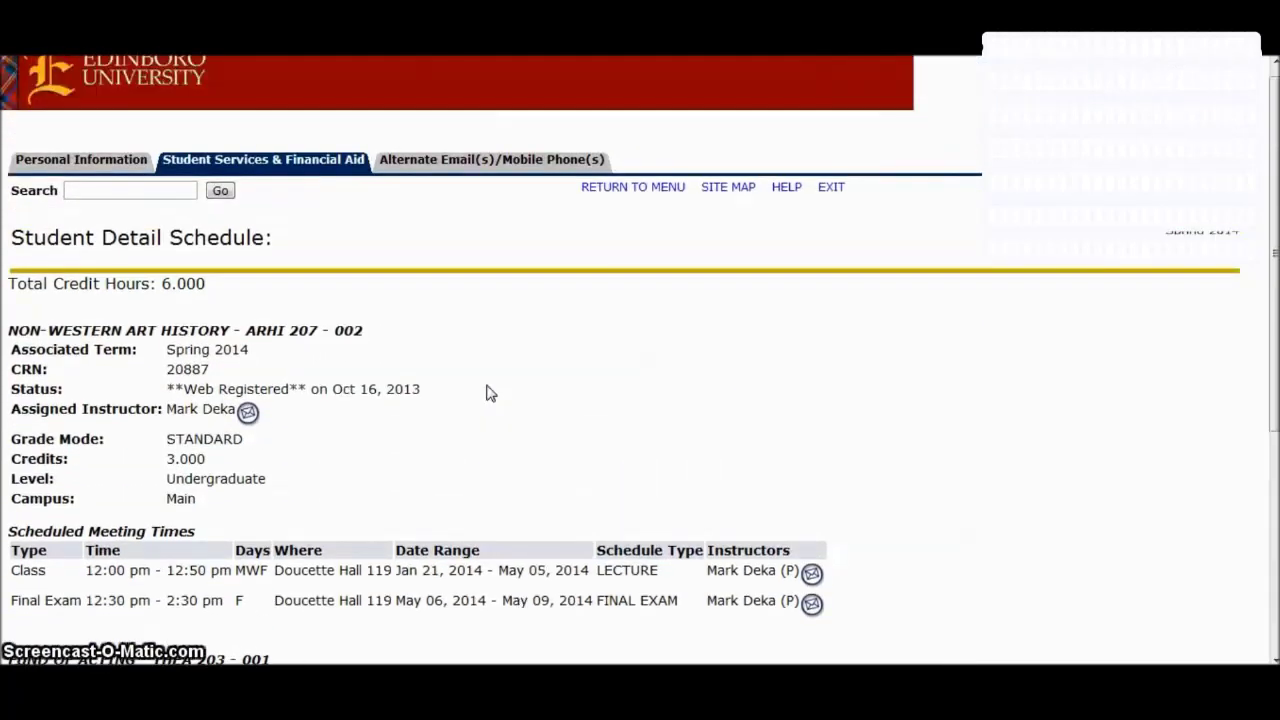
Step: Open the Student Records page from Student Services & Financial Aid
click(293, 188)
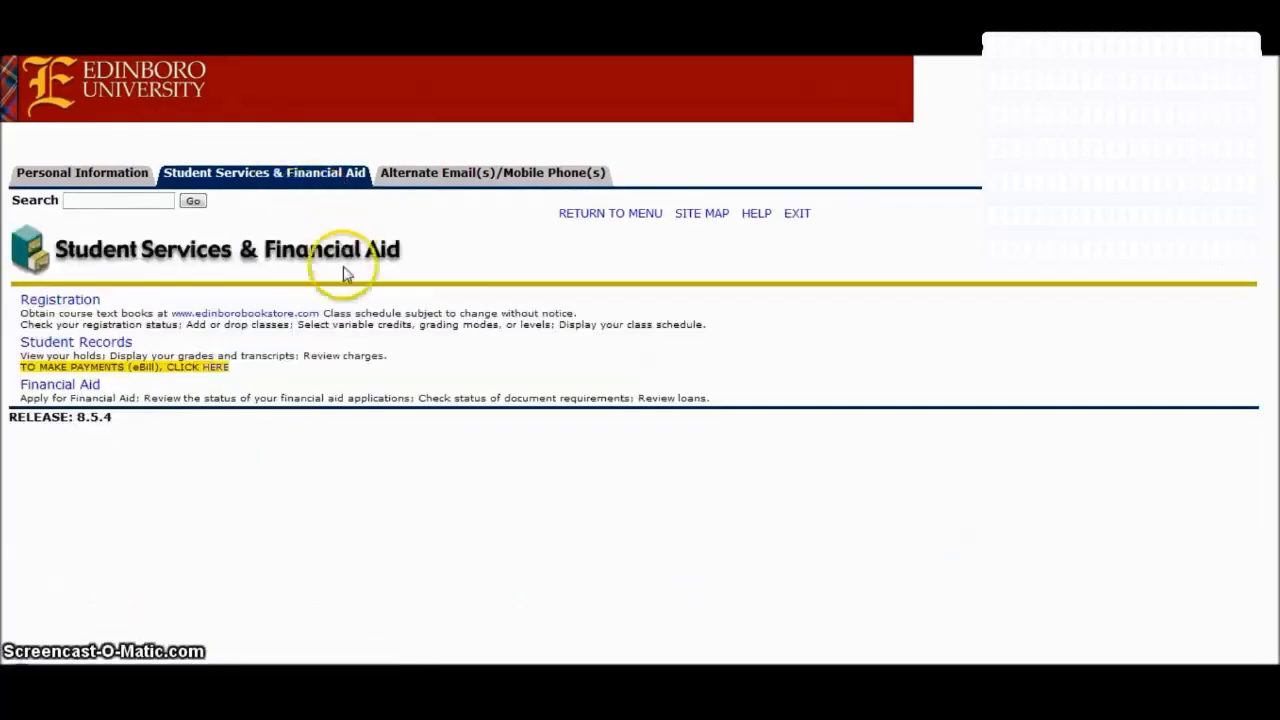
click(110, 344)
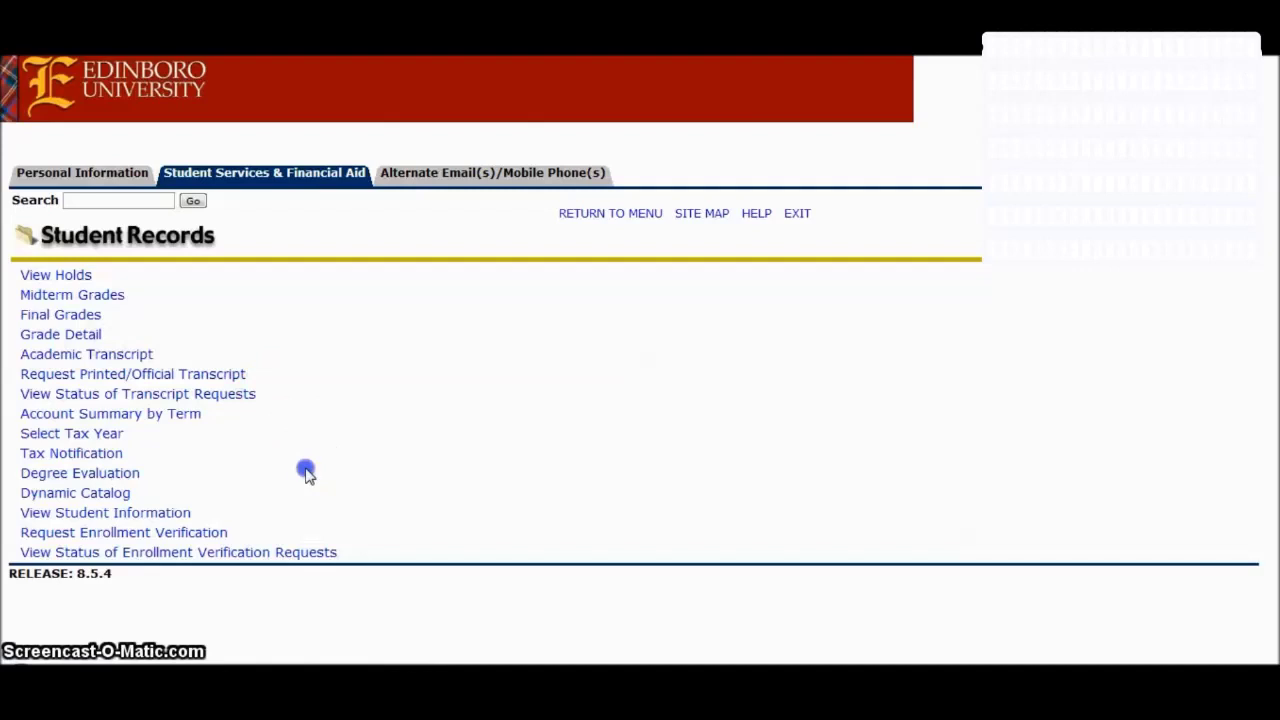